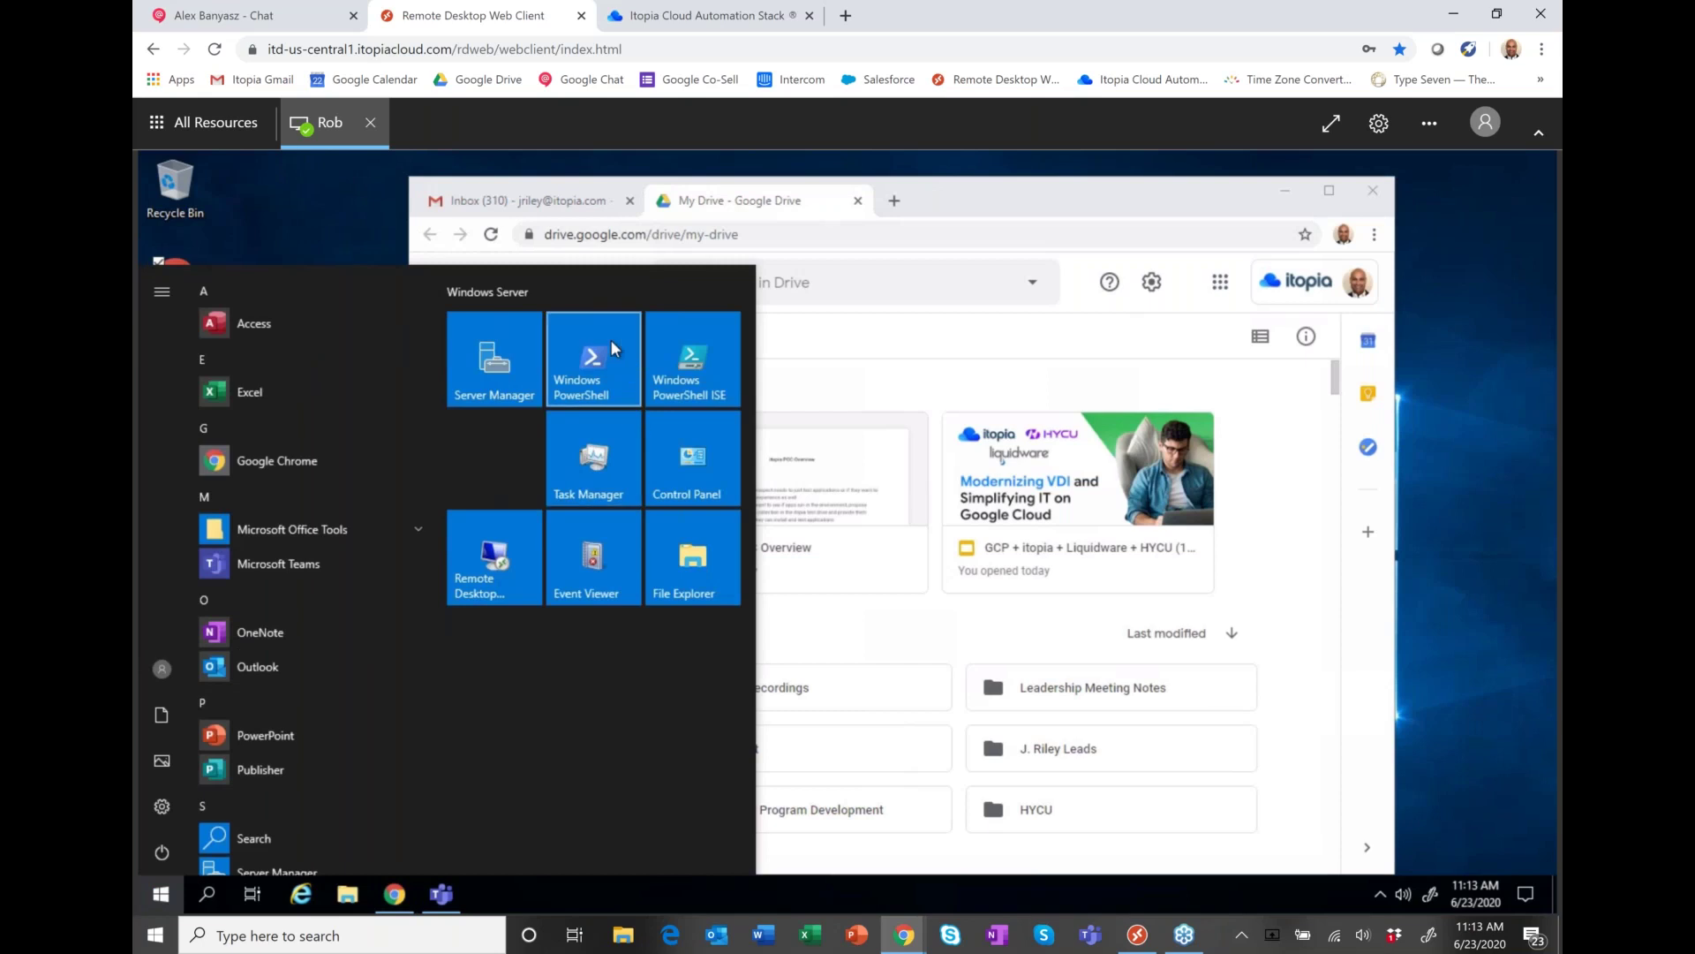
left_click(894, 202)
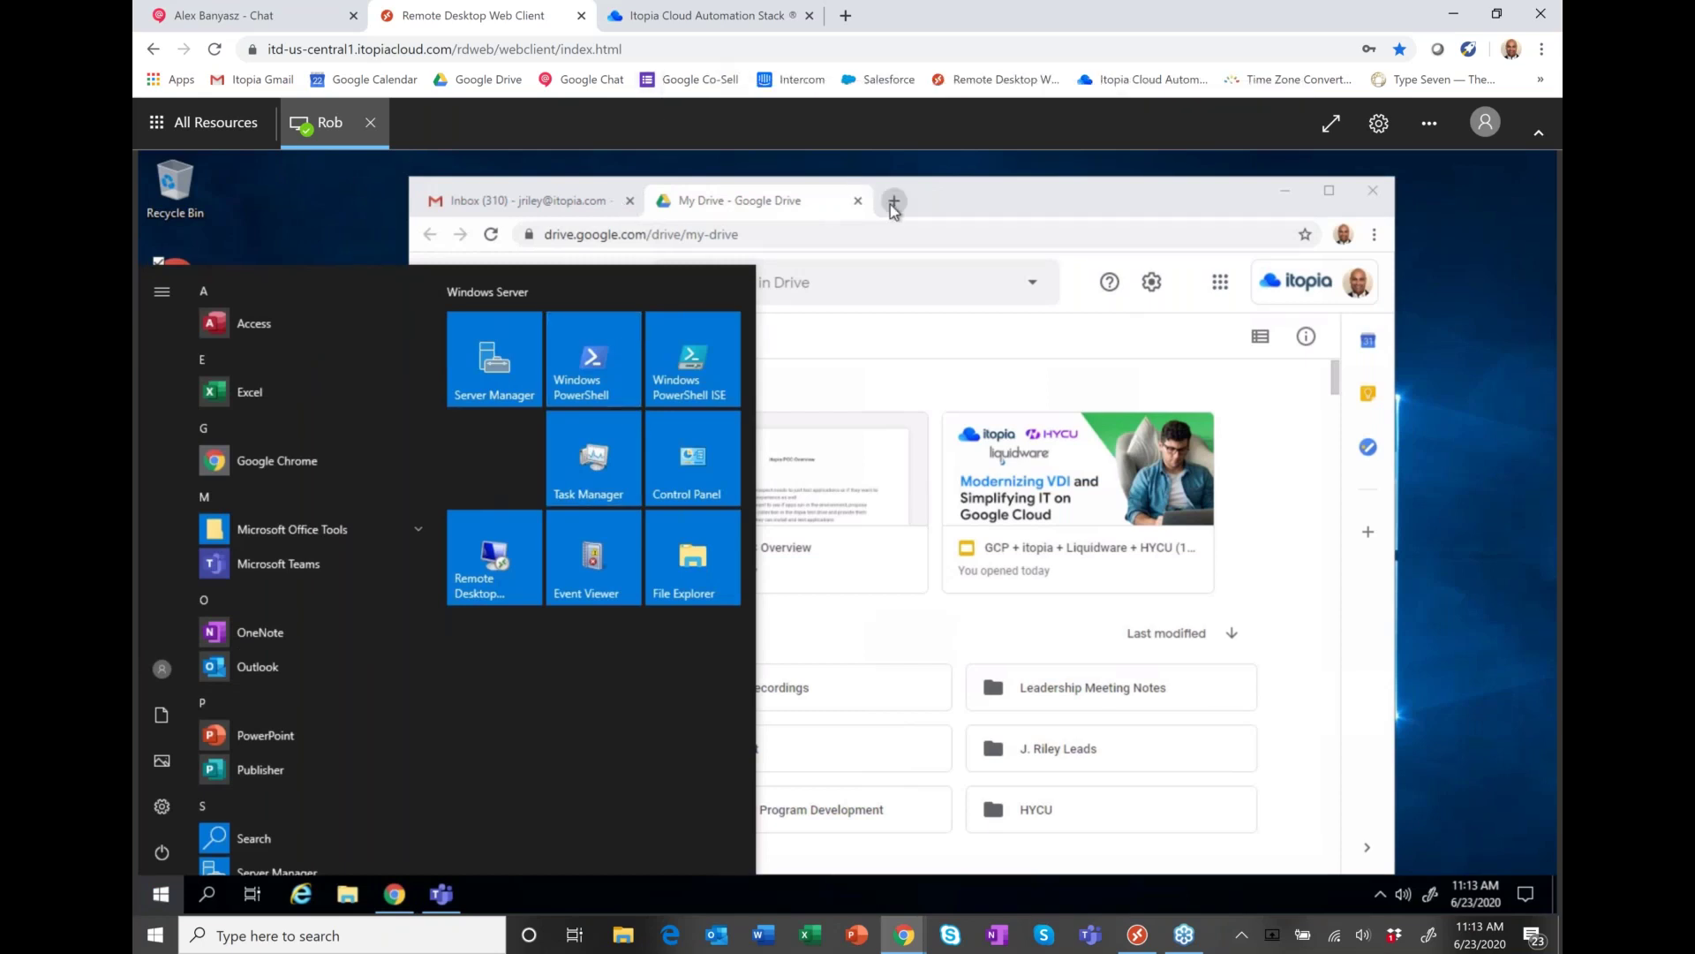
left_click(589, 48)
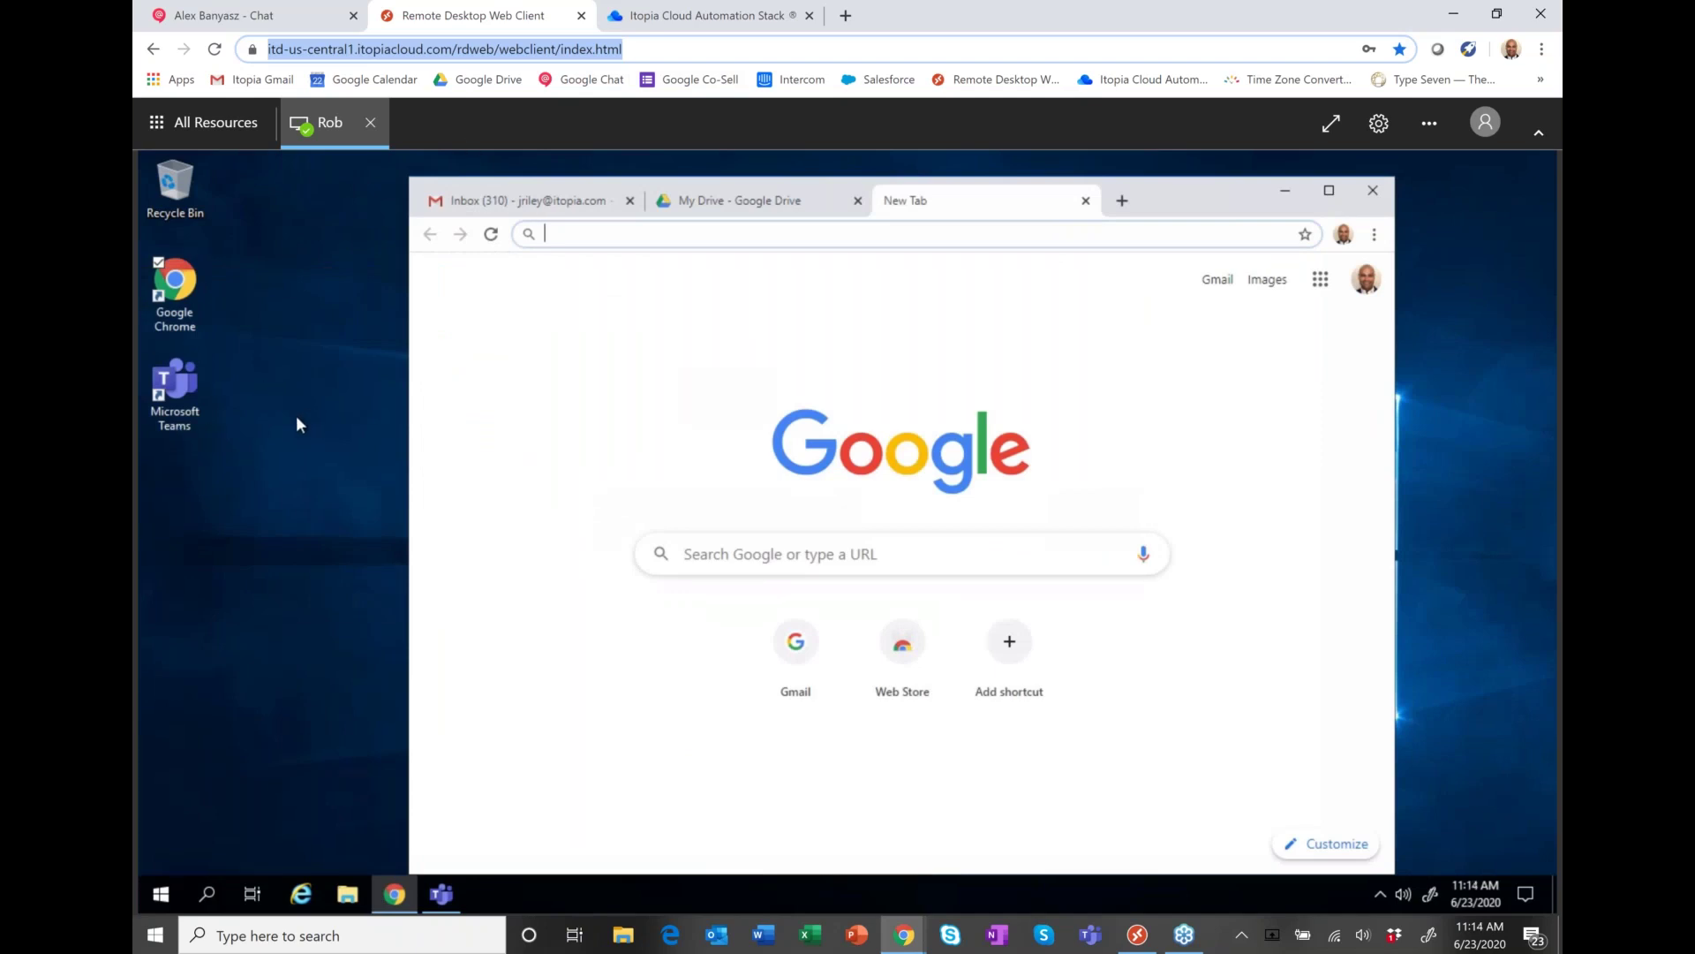
type("youtube.com")
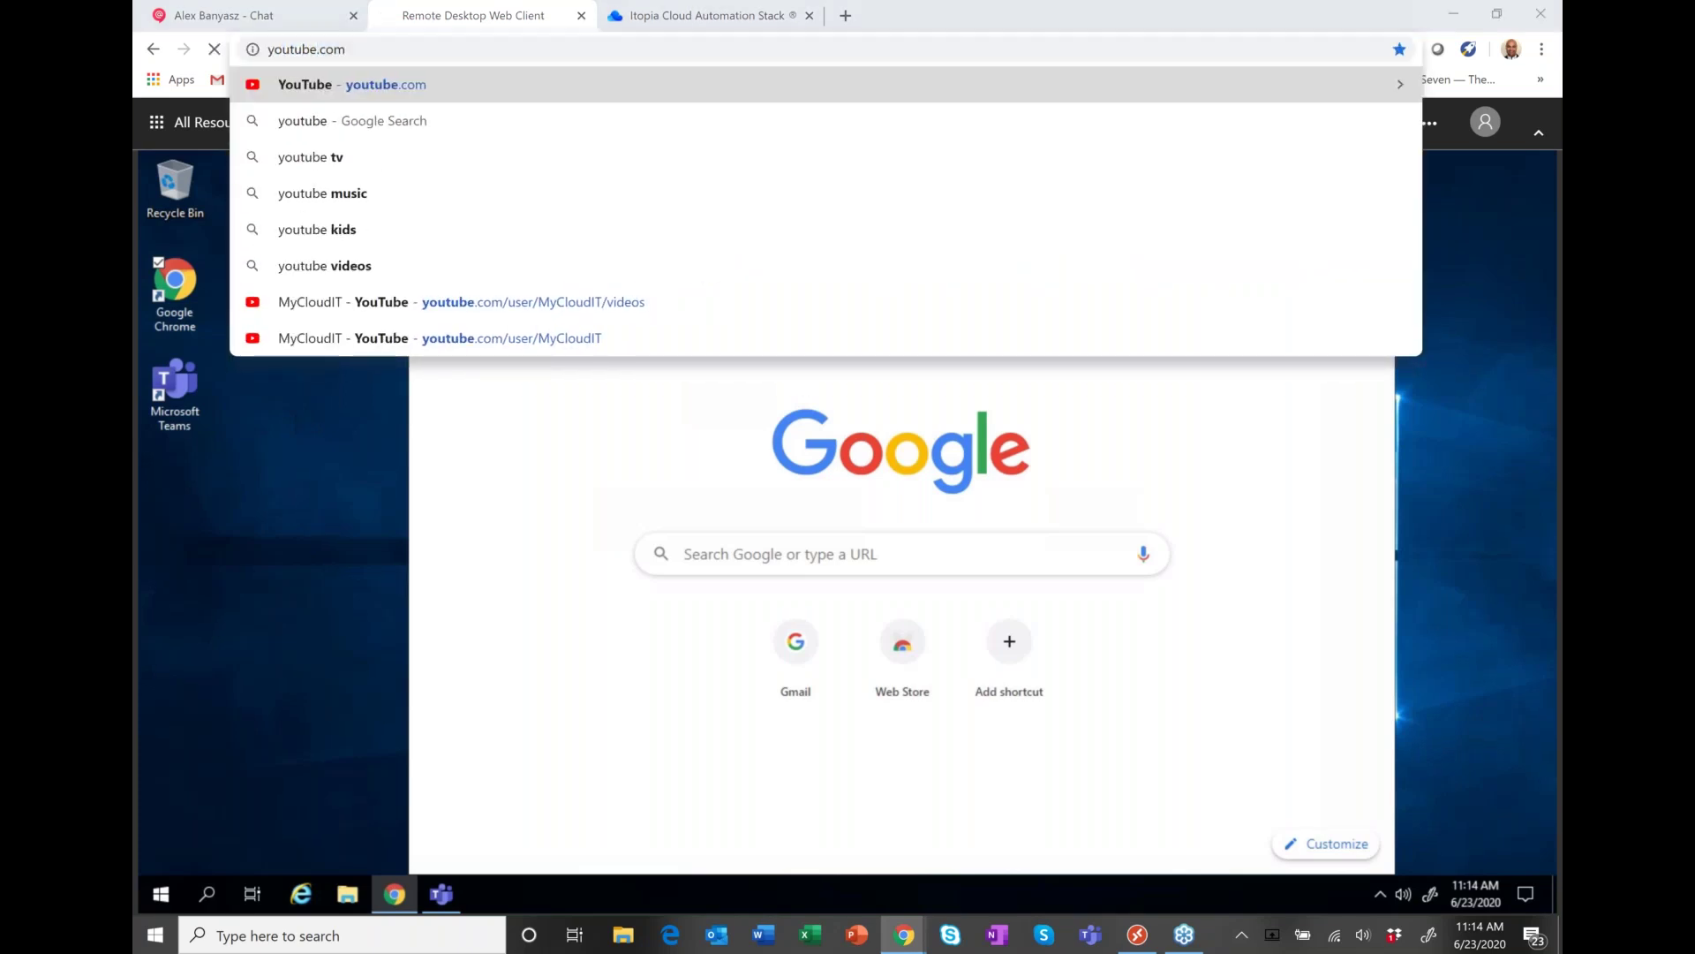
key("Return")
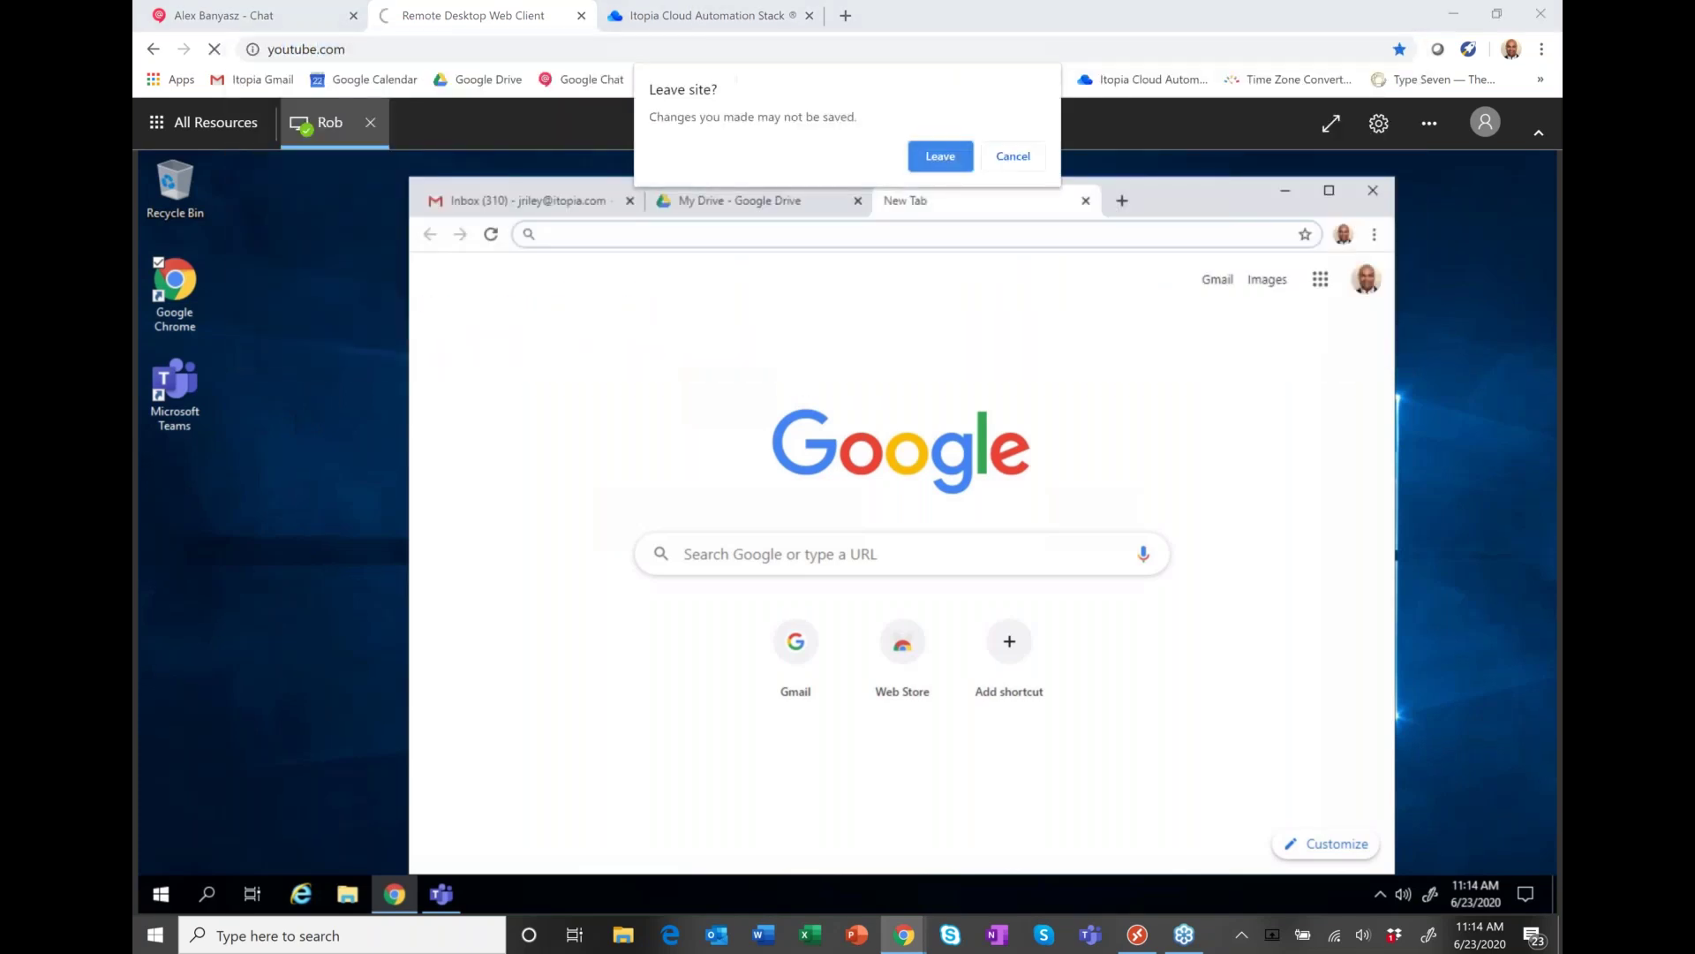
left_click(1011, 156)
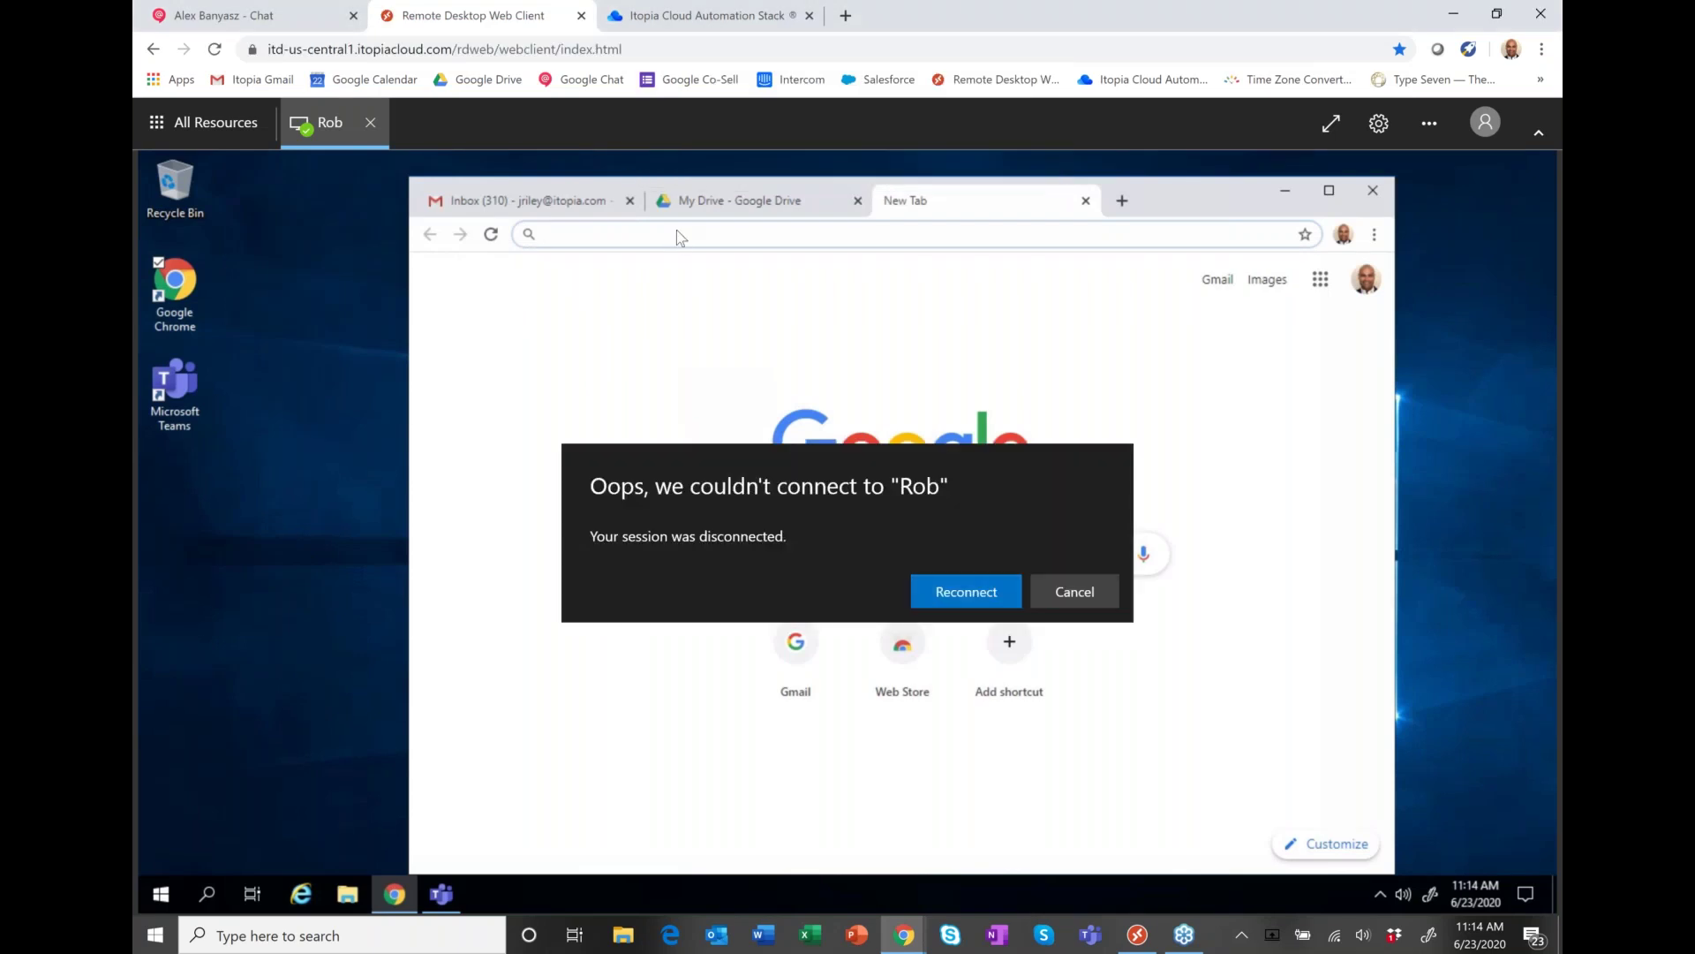
left_click(984, 598)
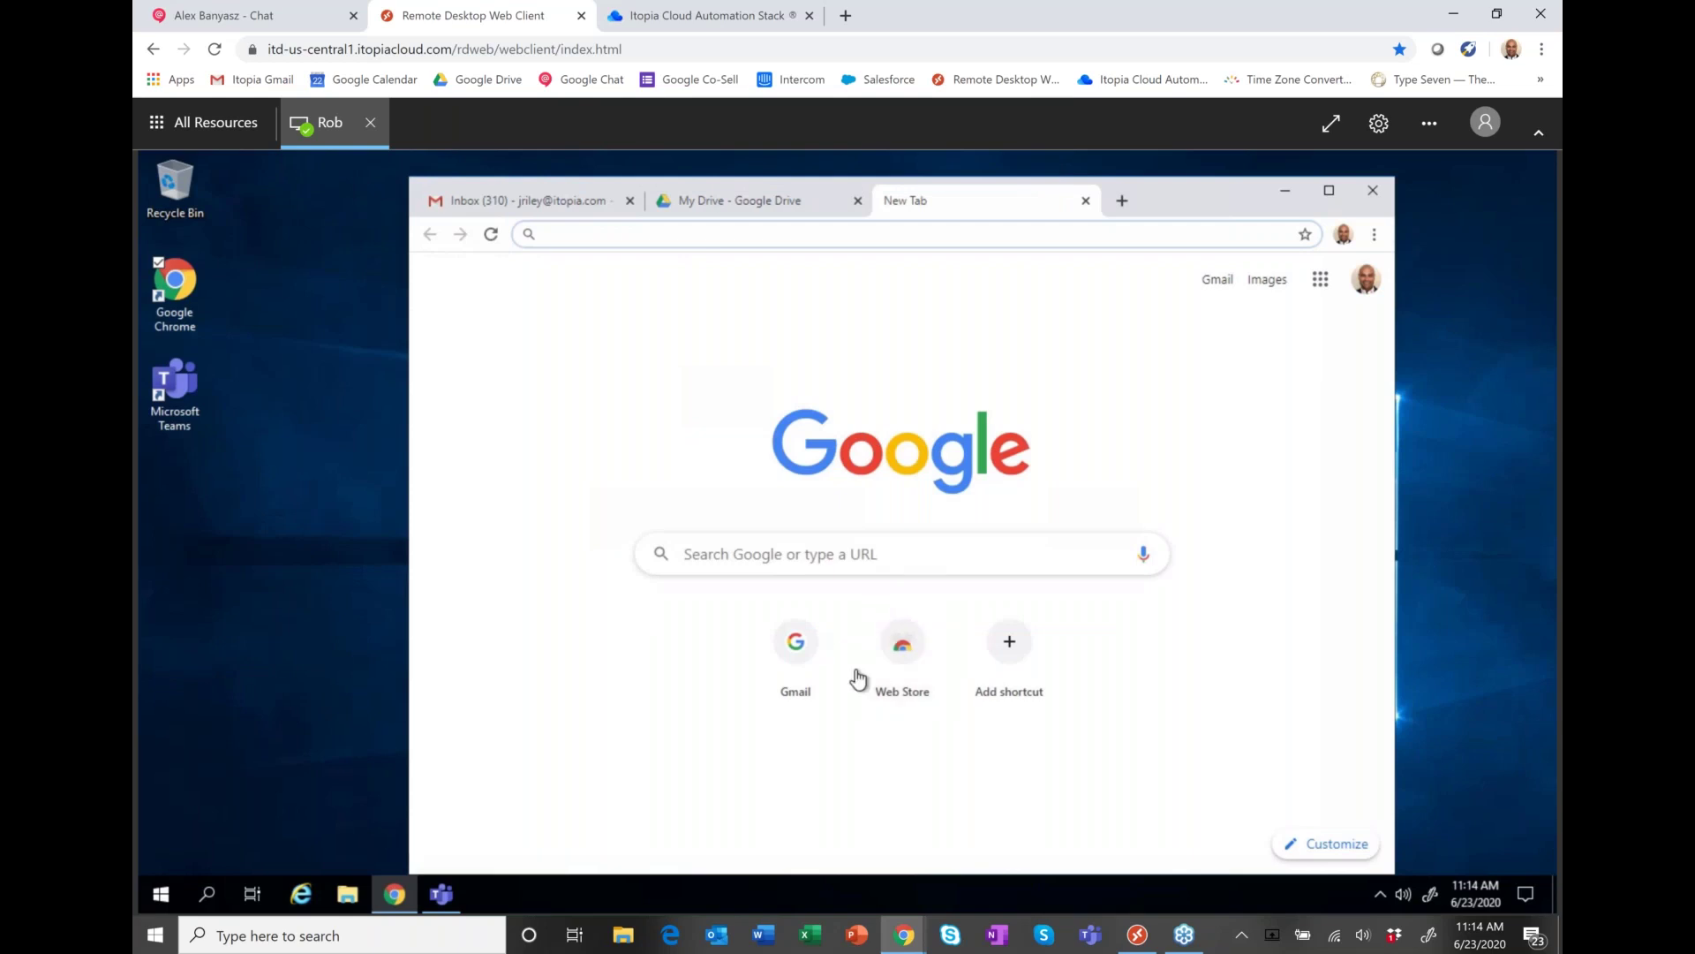
Step: Show the Work Resources list in the web client and look at the tasacloudit applications in the Remote Desktop client
left_click(221, 125)
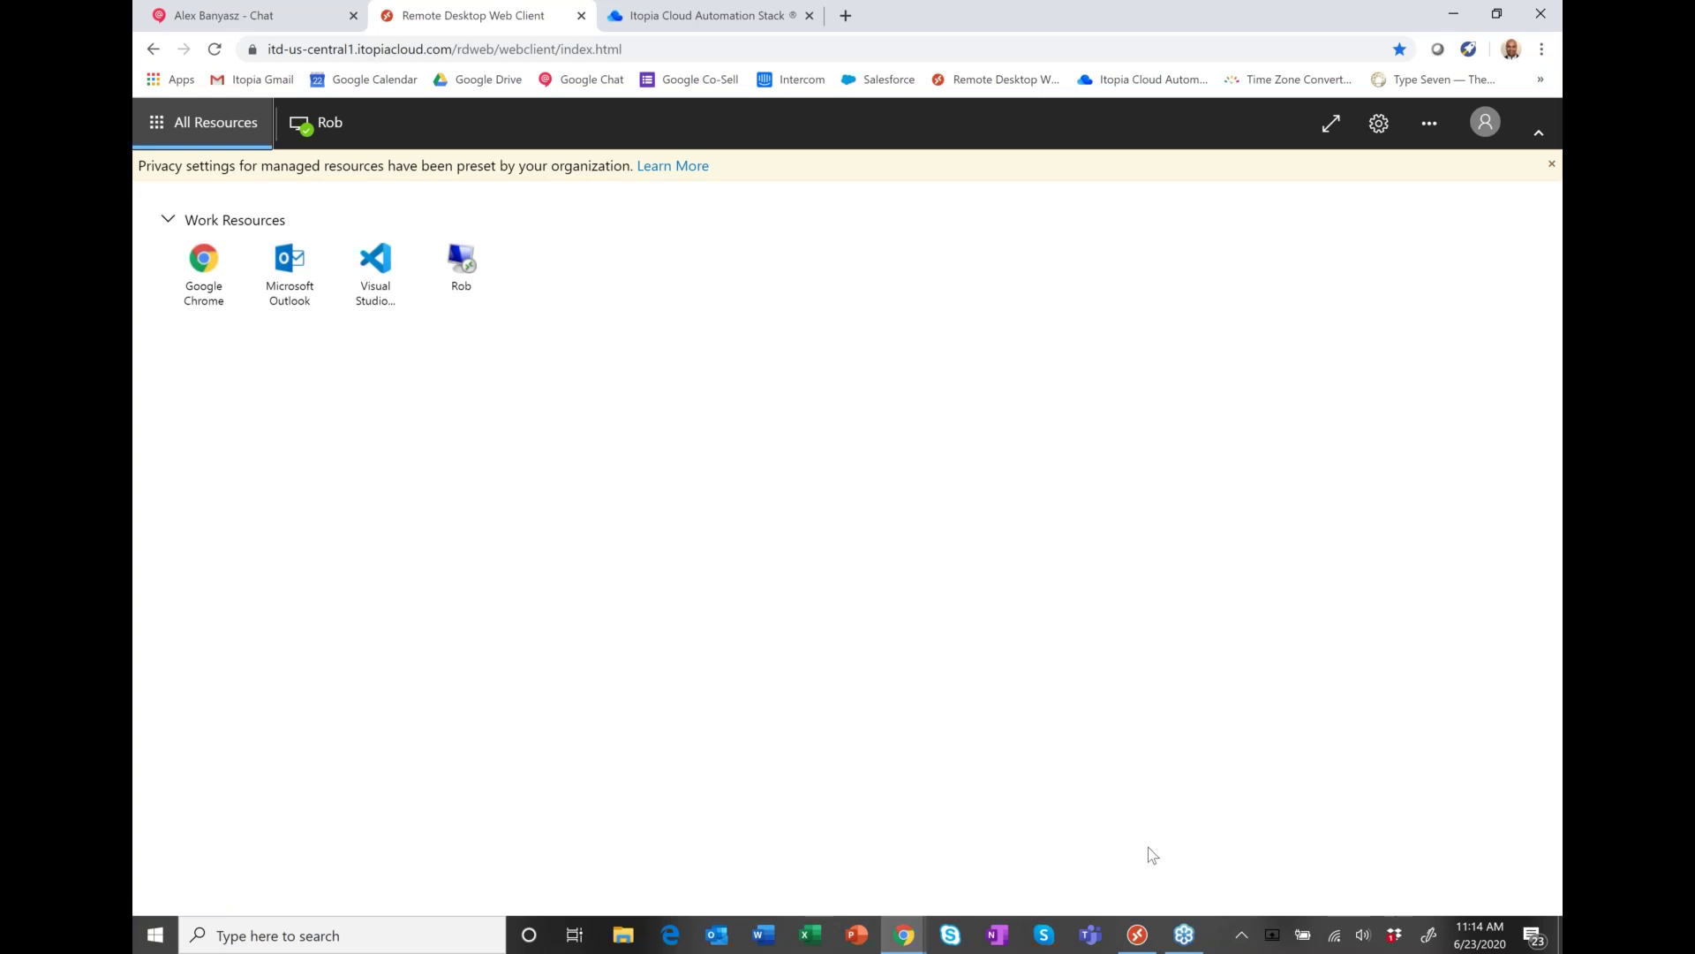
left_click(1138, 934)
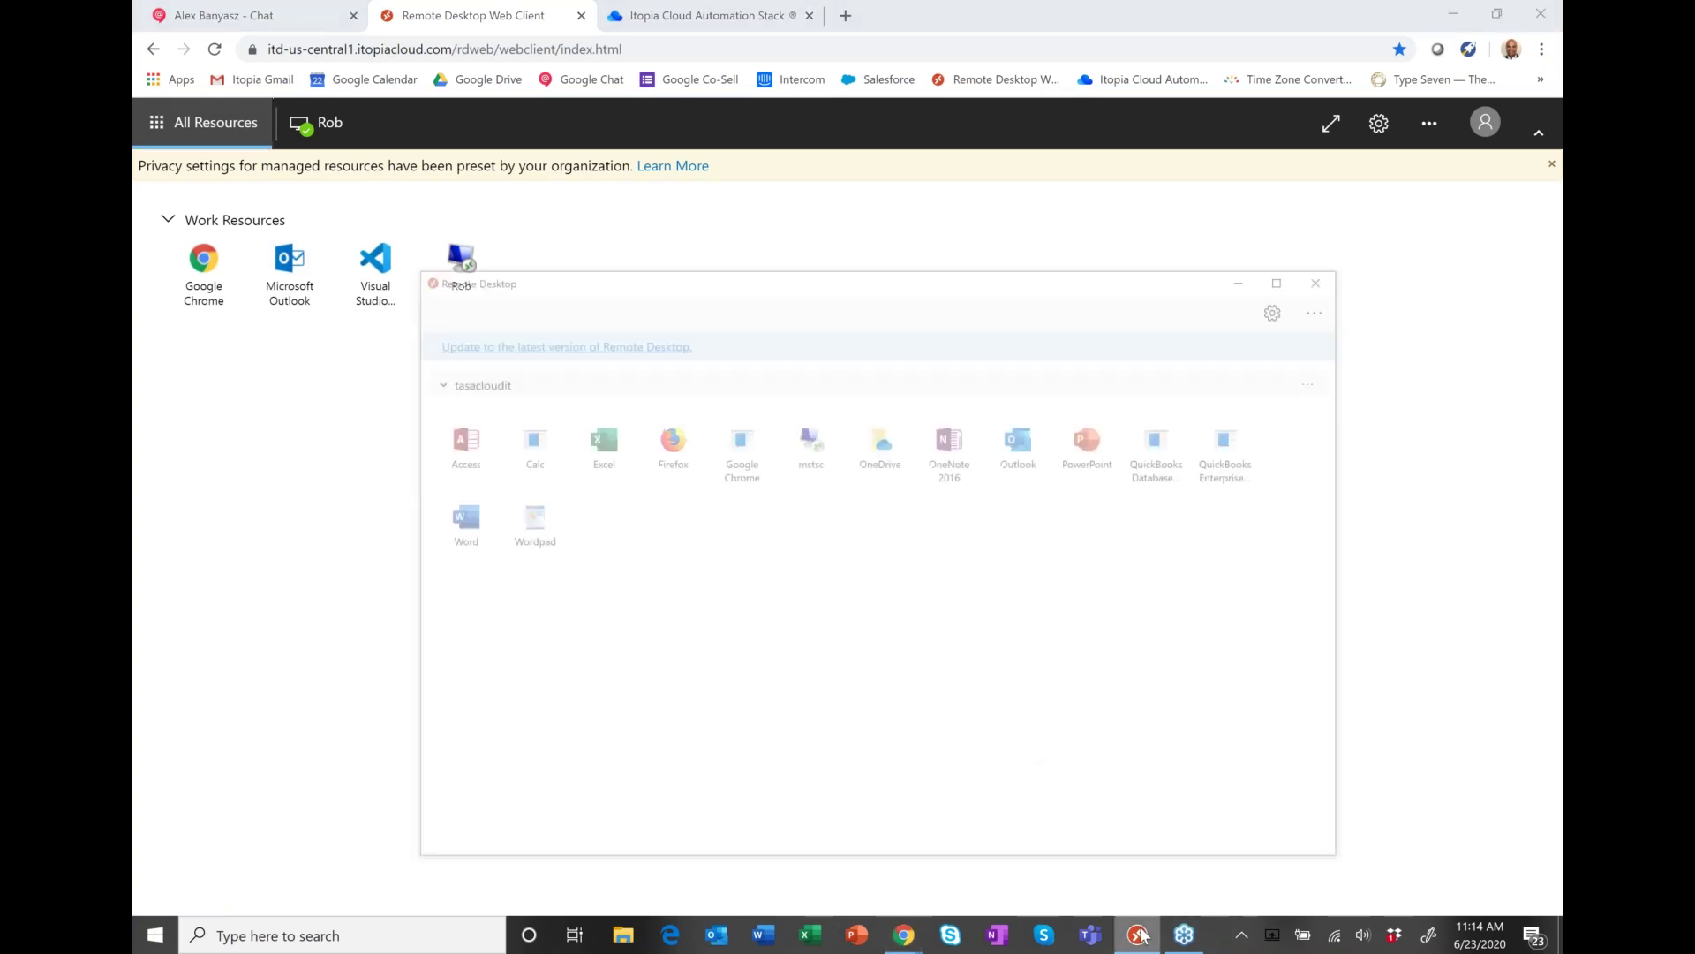
left_click_drag(788, 178, 824, 196)
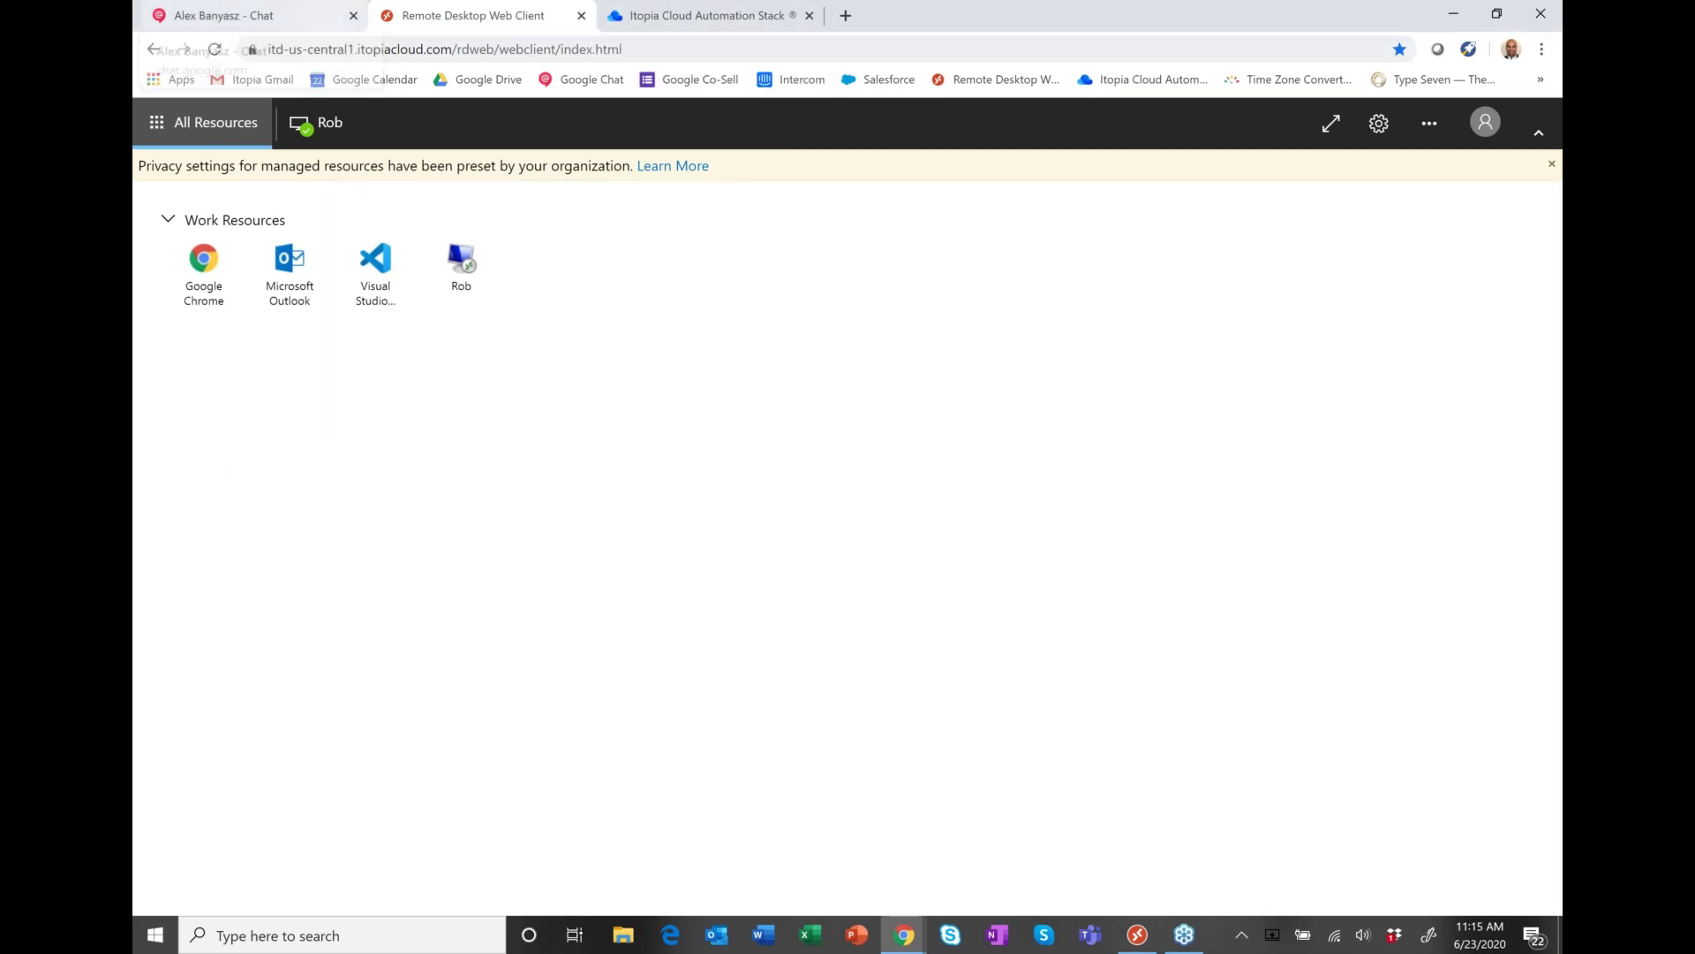
Step: Close the Google Chat page and switch to the Itopia Cloud Automation Stack
left_click(358, 7)
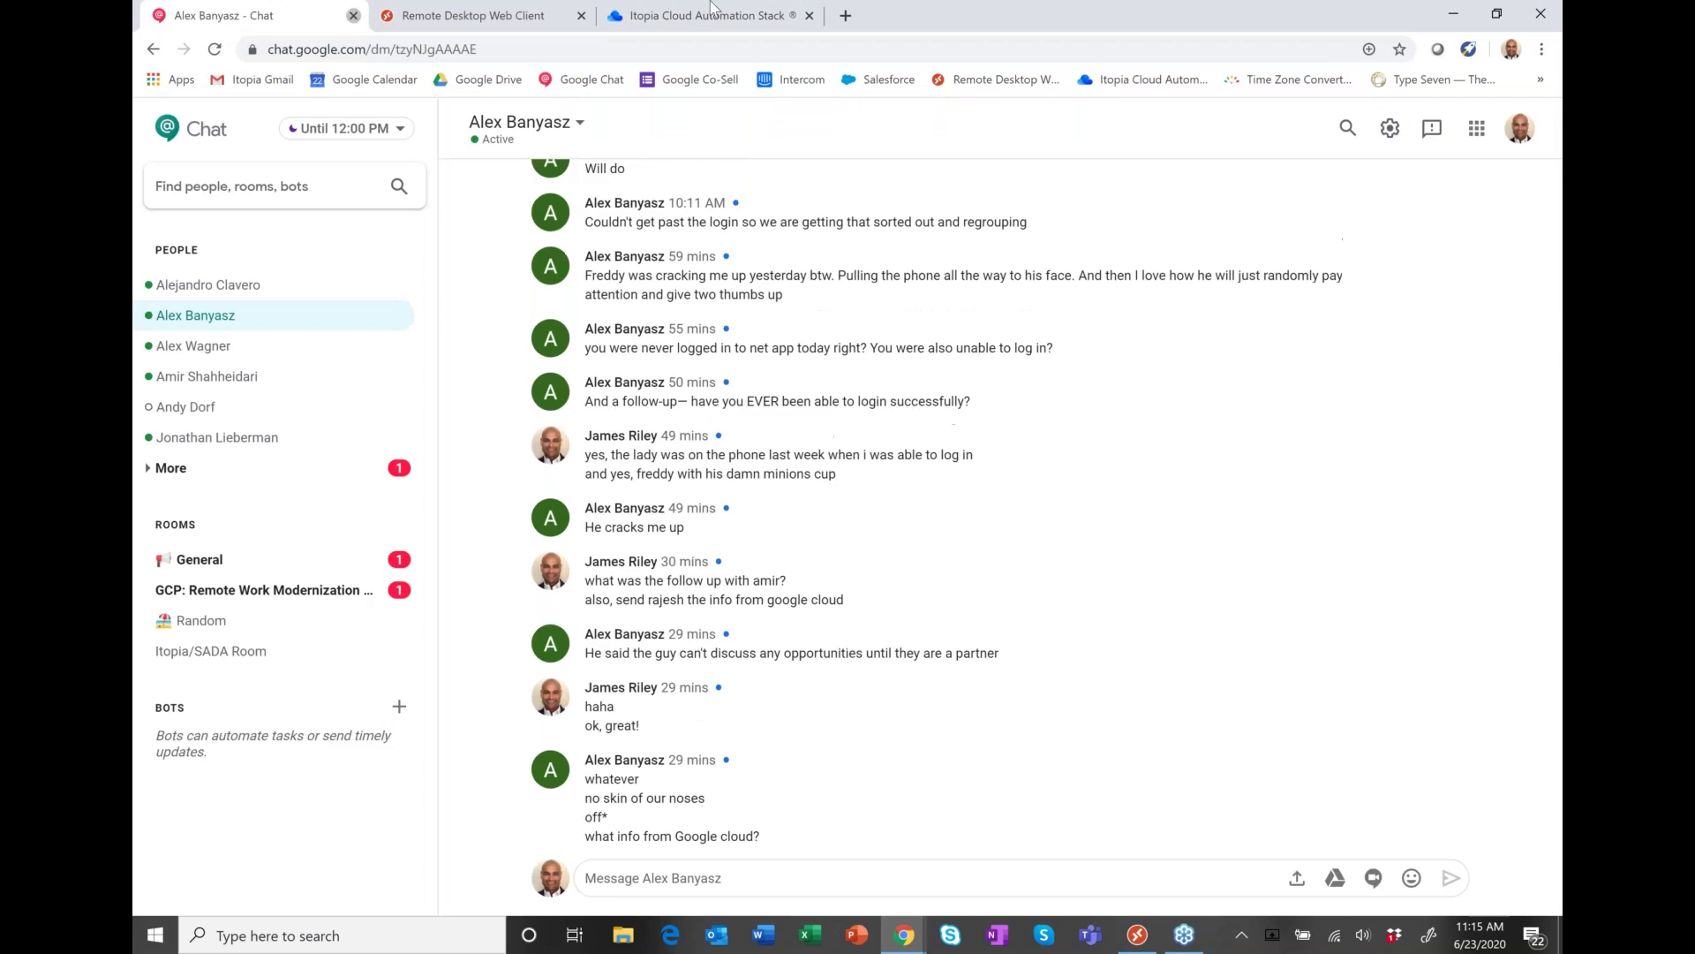
left_click(353, 15)
left_click(472, 7)
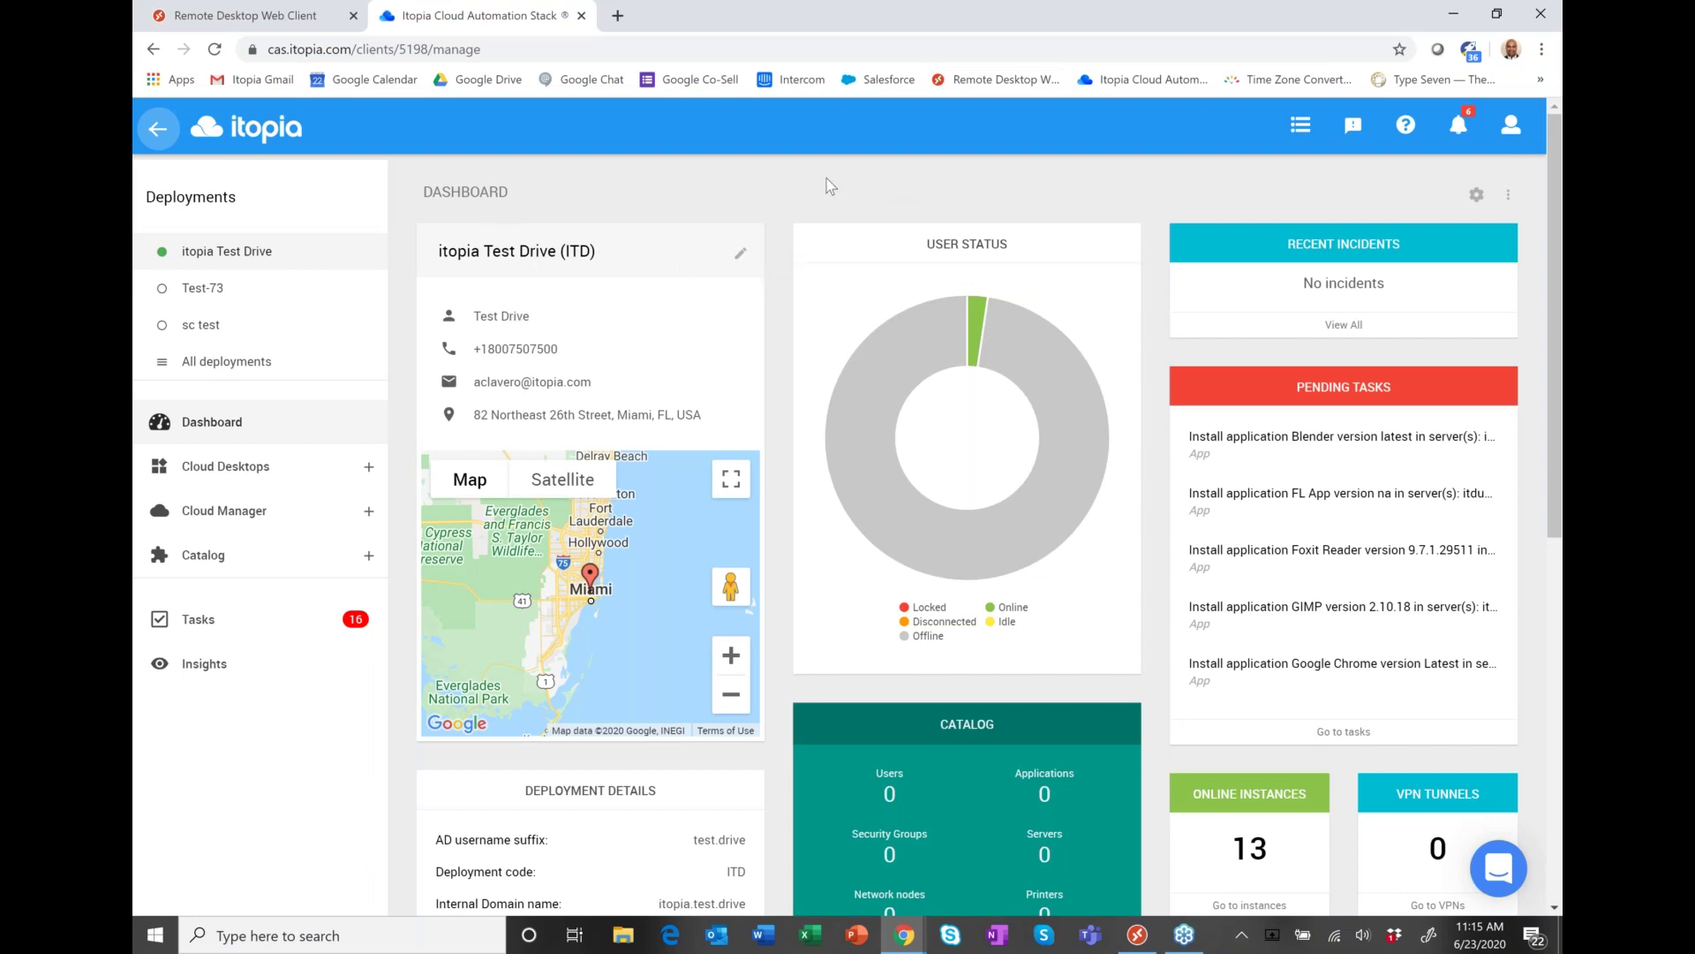
Step: Examine the itopia Test Drive dashboard, including the catalog, the deployment details and the VPC subnet regions
mouse_move(971, 329)
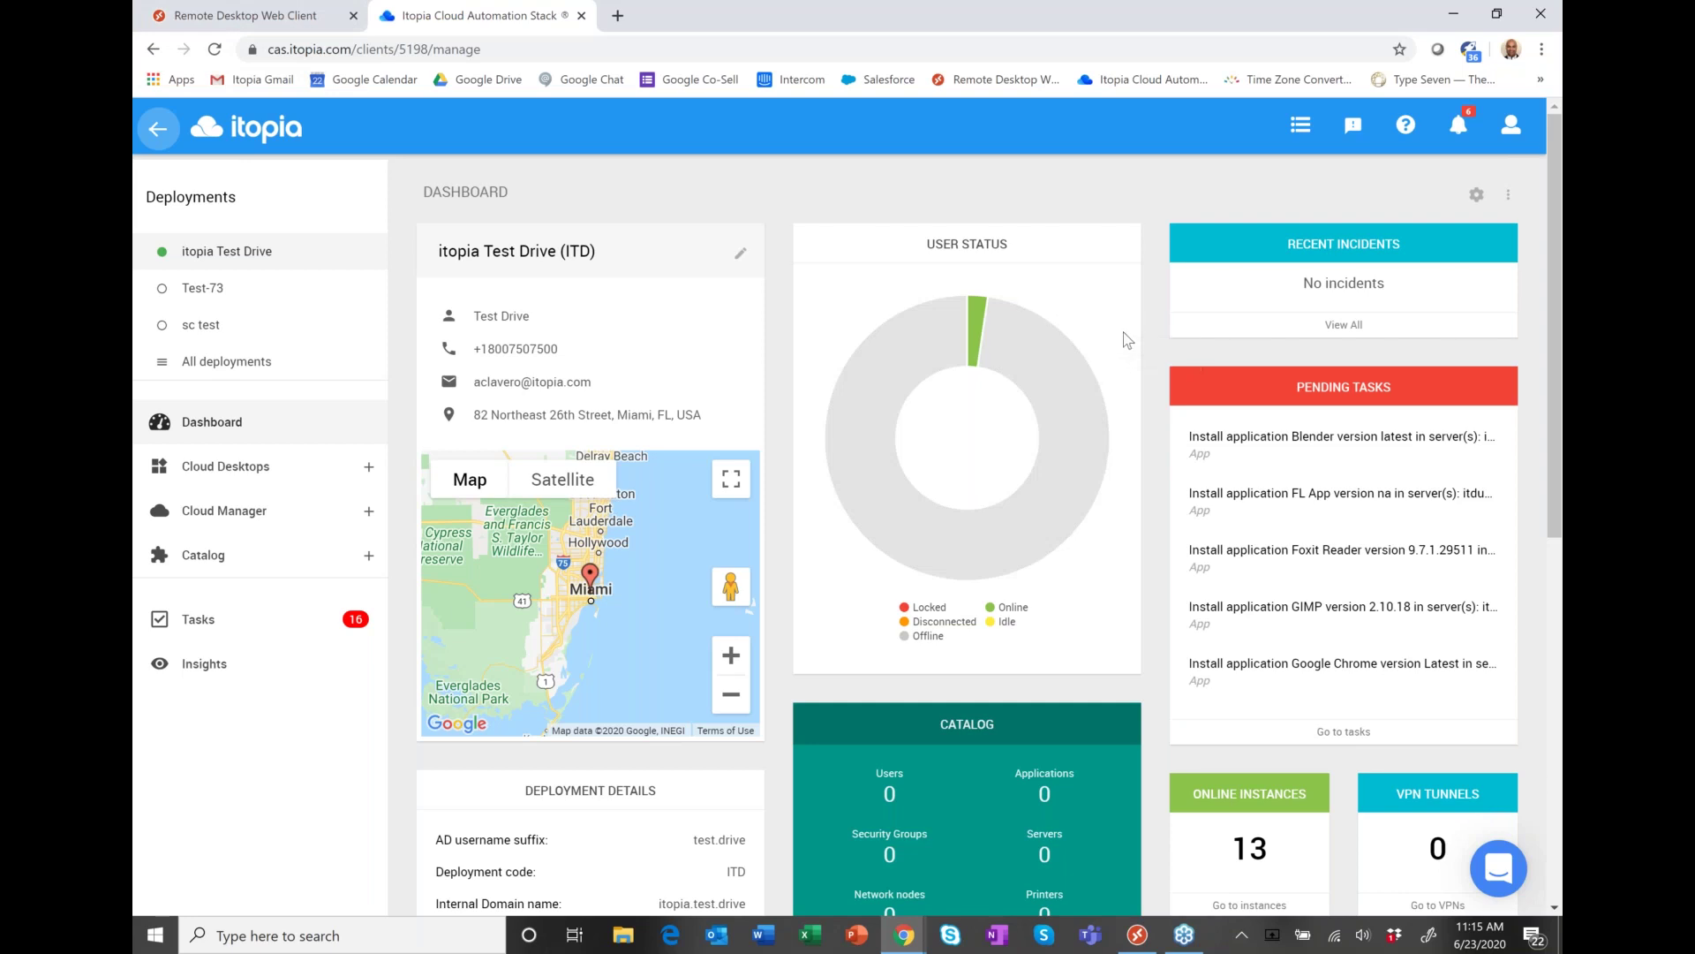
scroll(1007, 441, "down", 8)
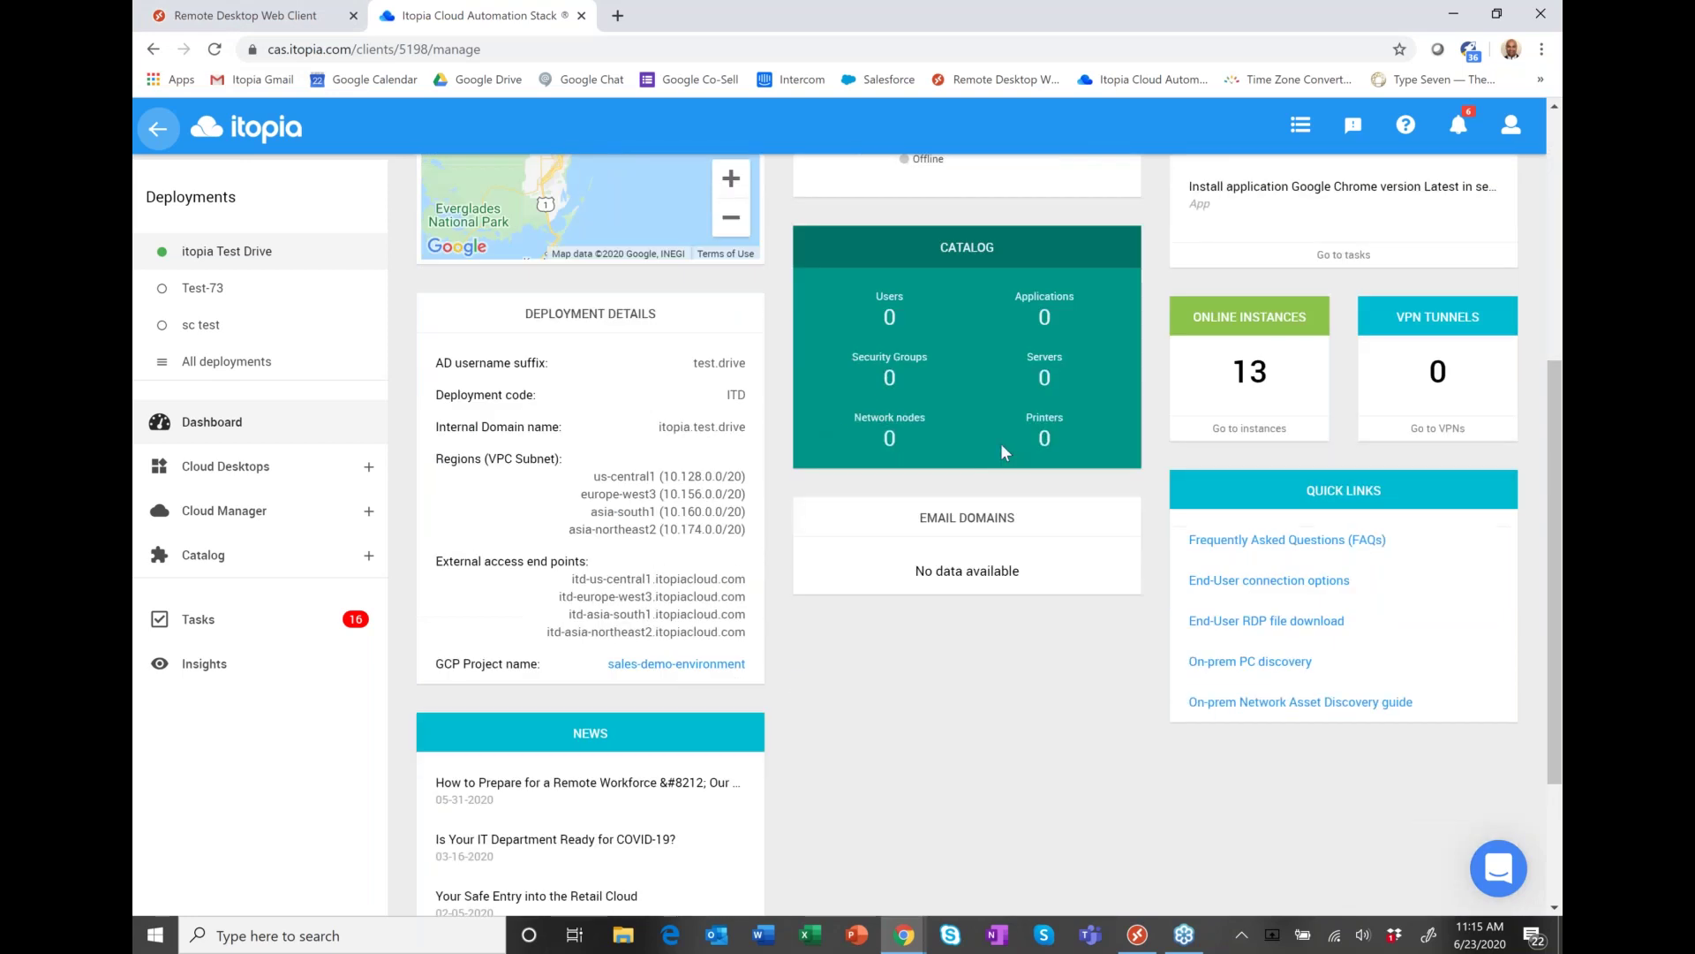
scroll(1039, 456, "up", 7)
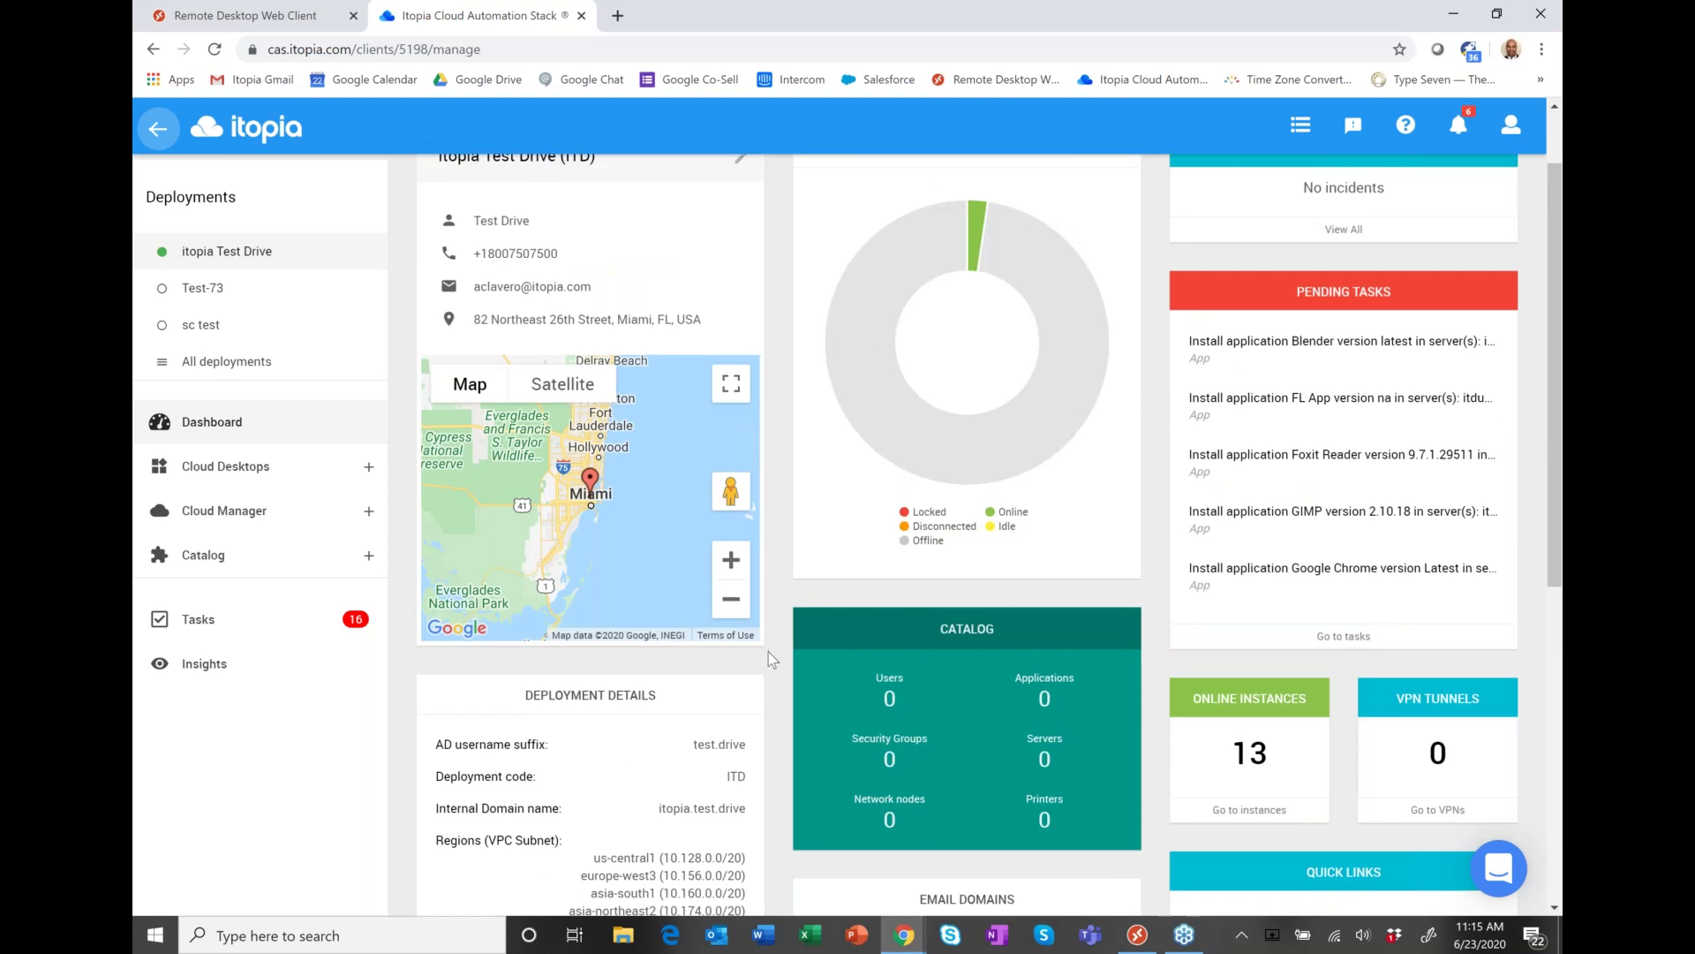
scroll(768, 652, "down", 2)
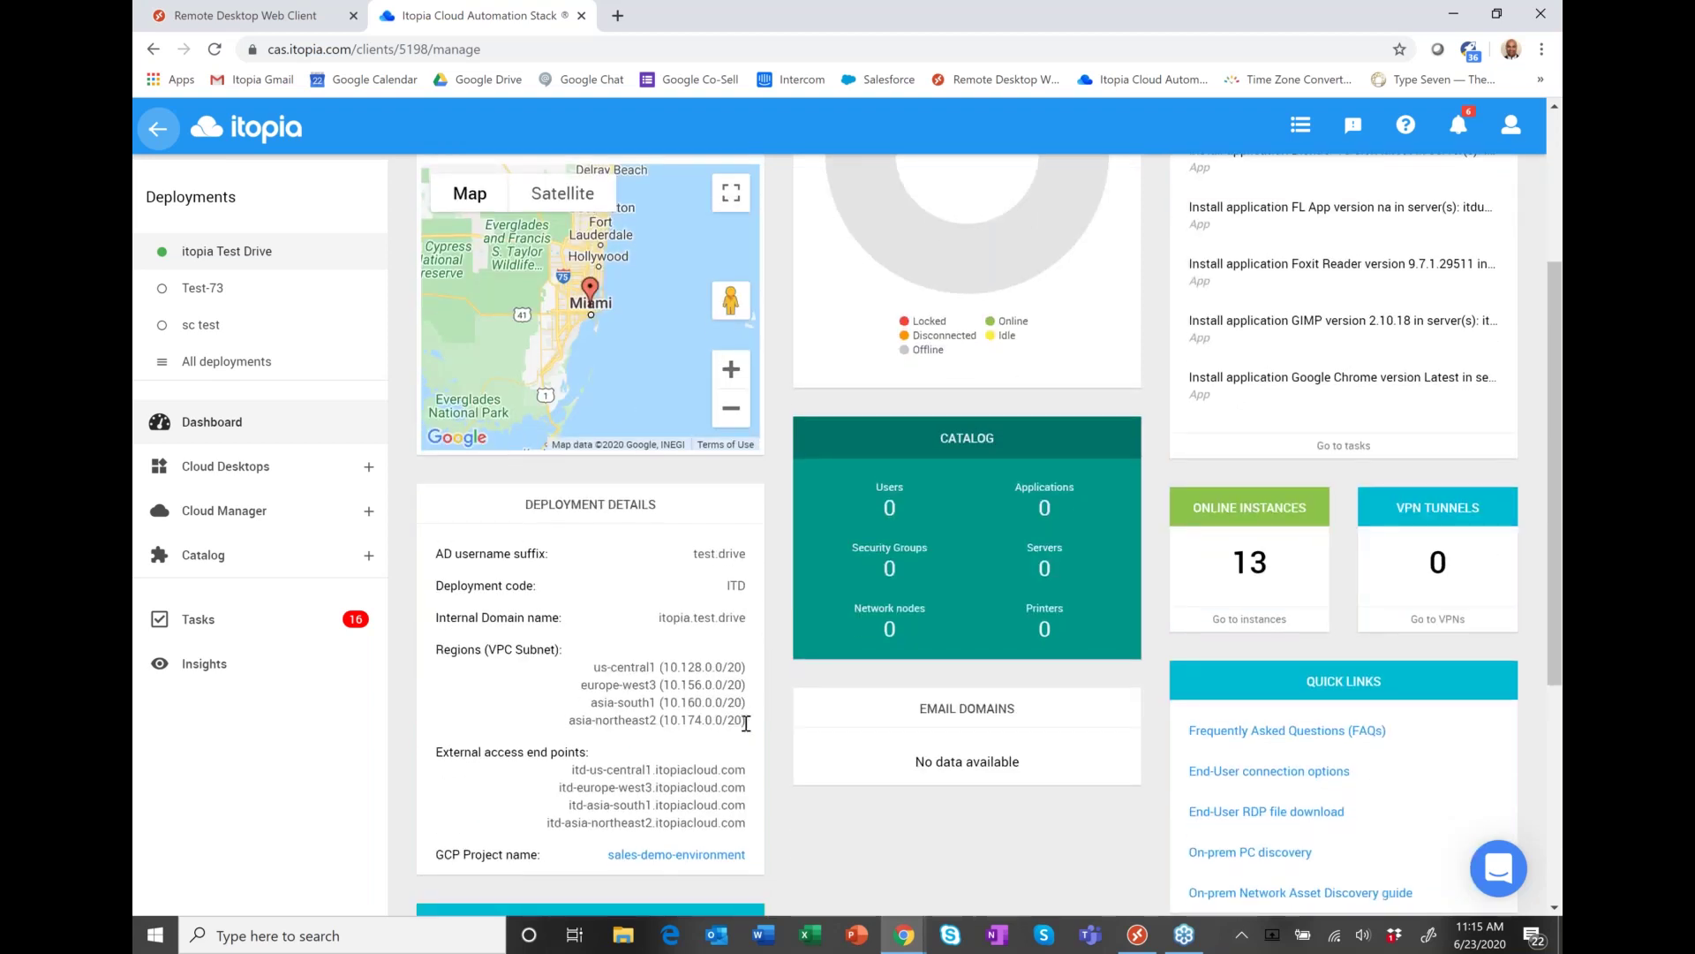
left_click_drag(746, 724, 595, 667)
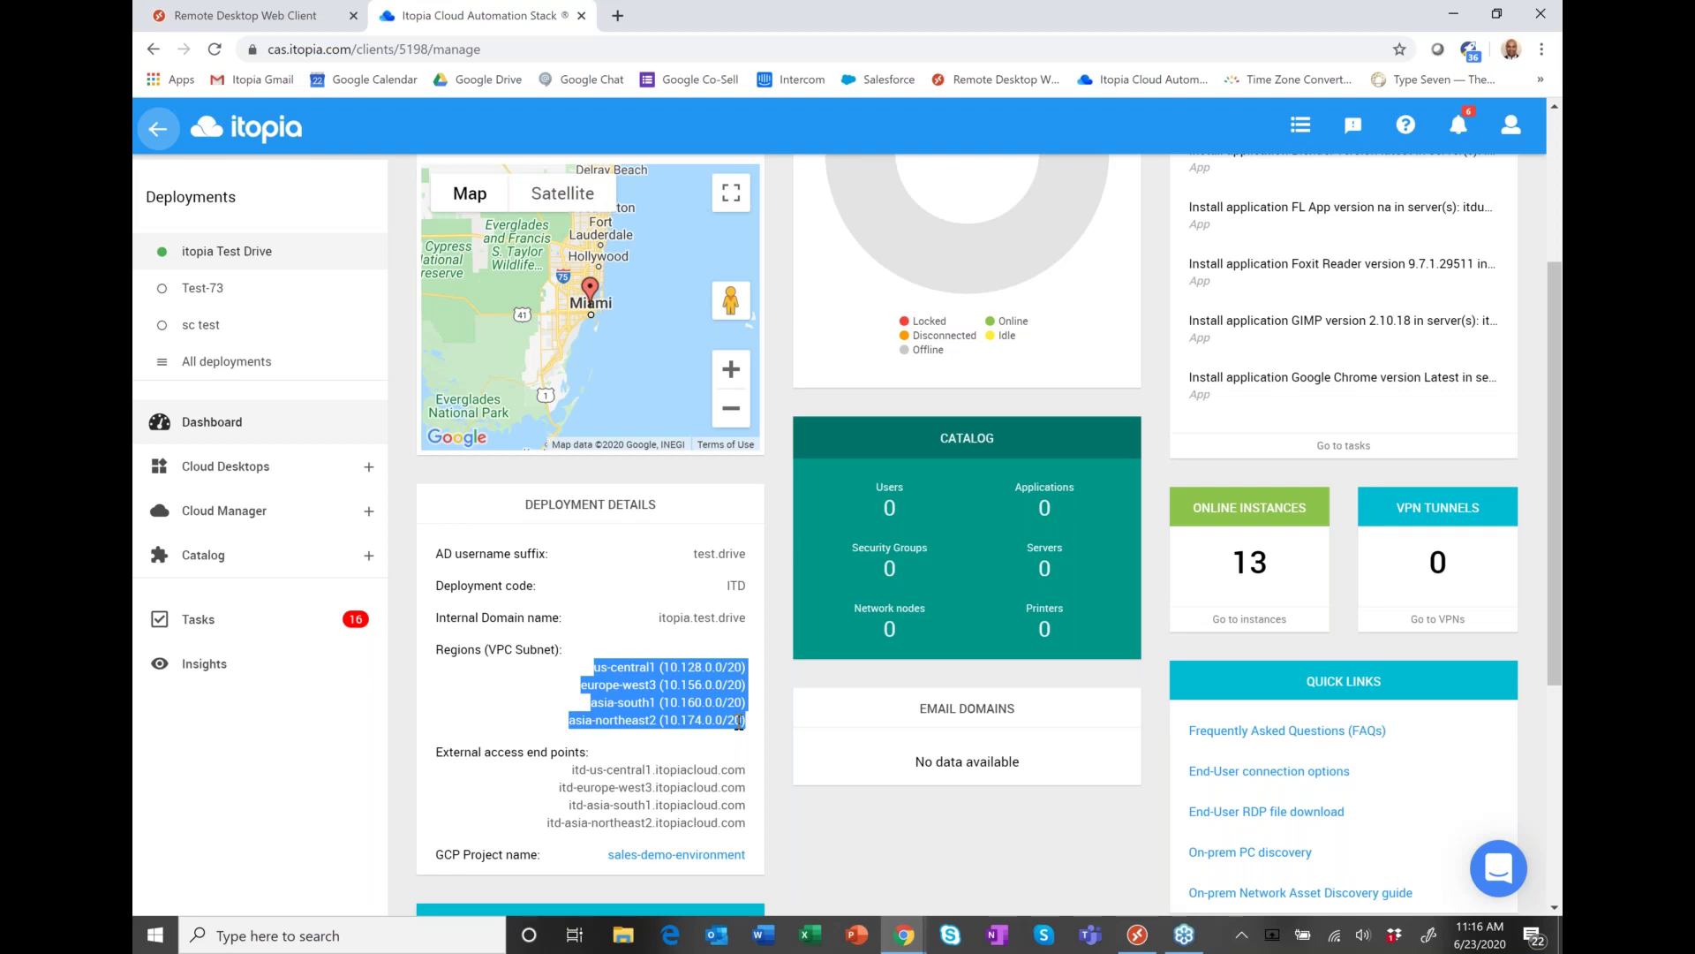
left_click(759, 724)
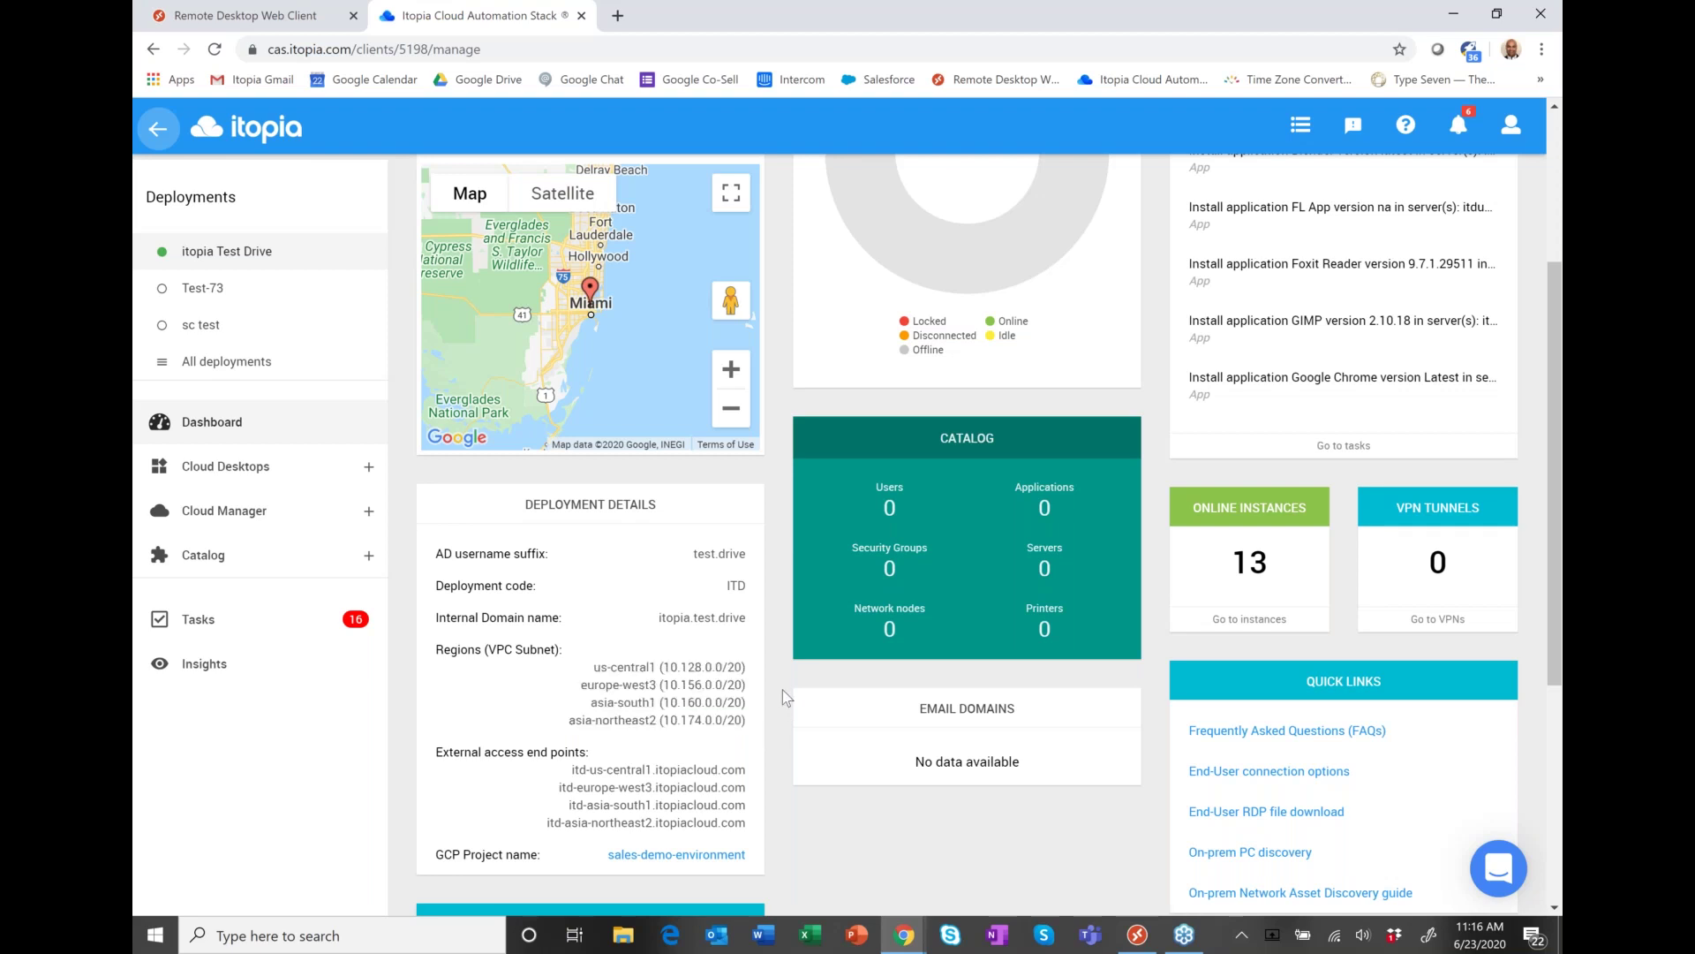
scroll(782, 690, "up", 3)
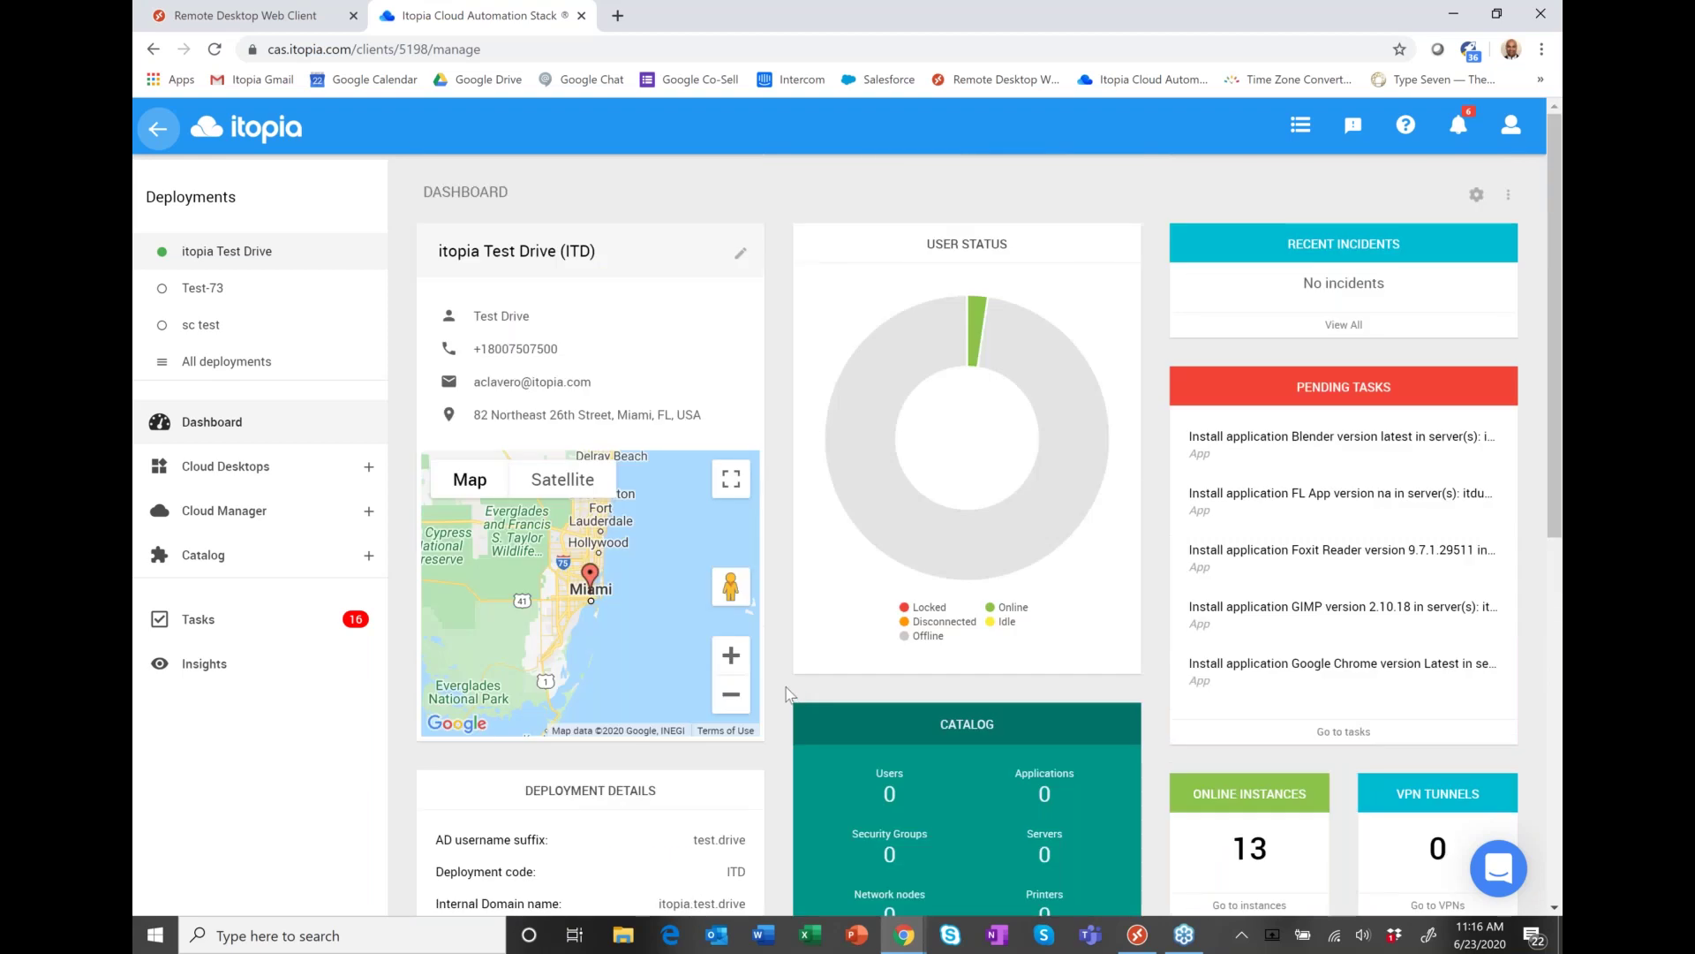
Step: Open the Organization profile and display its list of admins and their roles
left_click(1512, 127)
left_click(1404, 196)
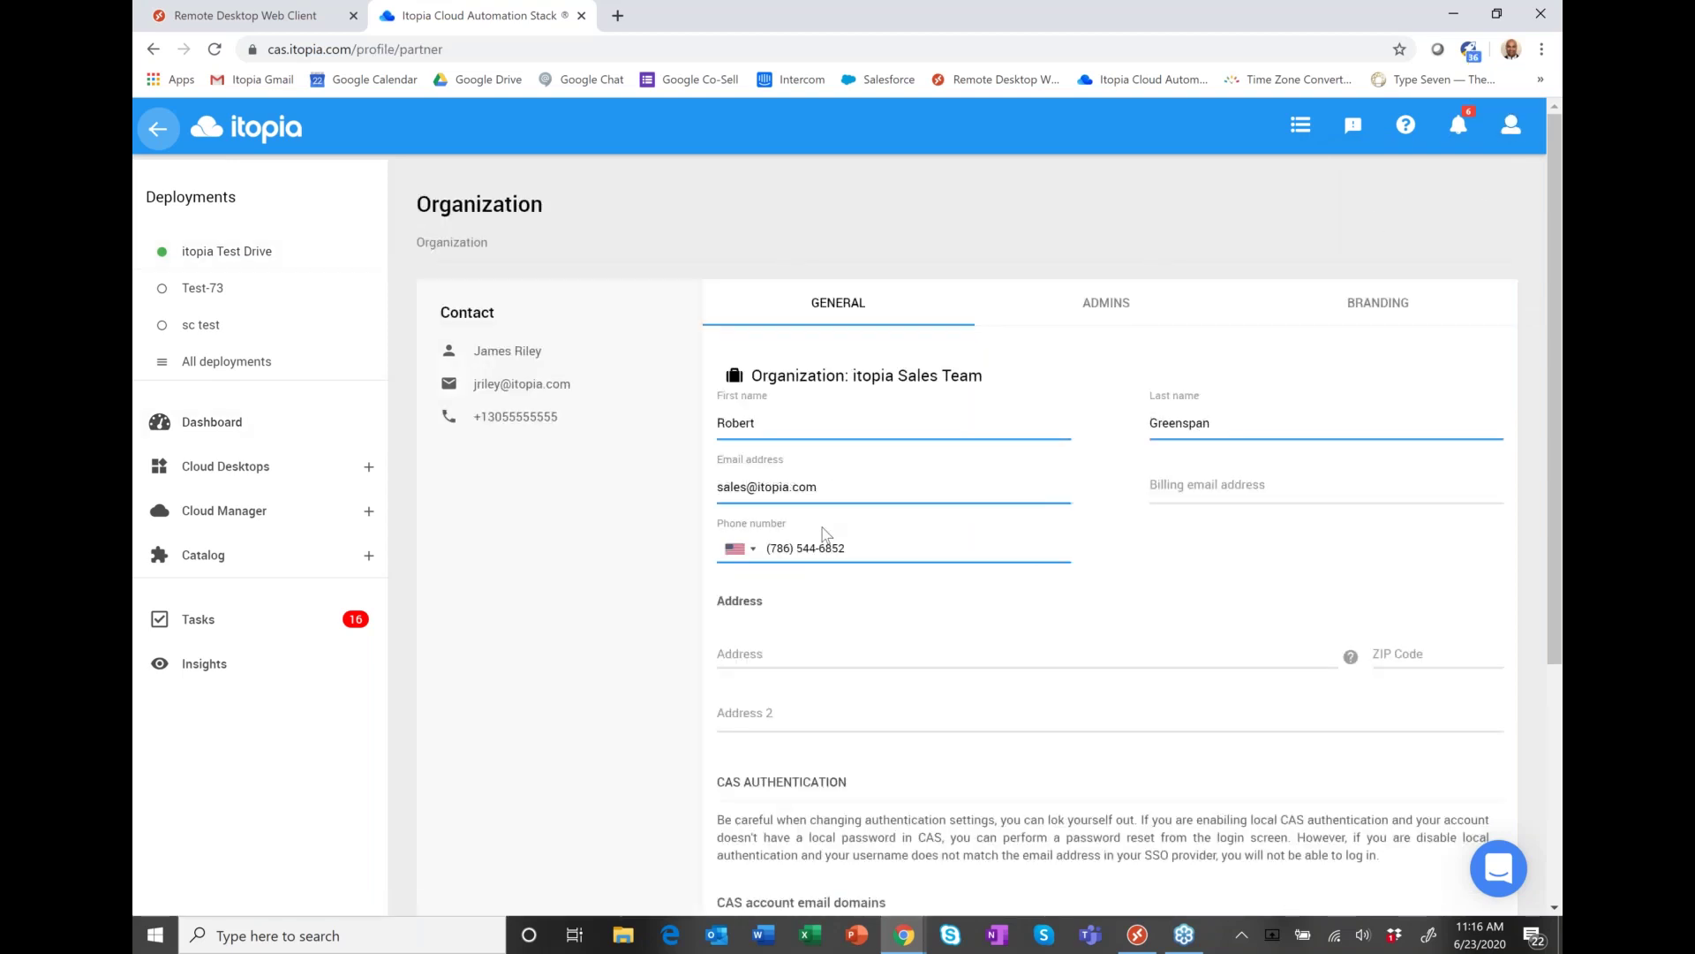
left_click(1106, 305)
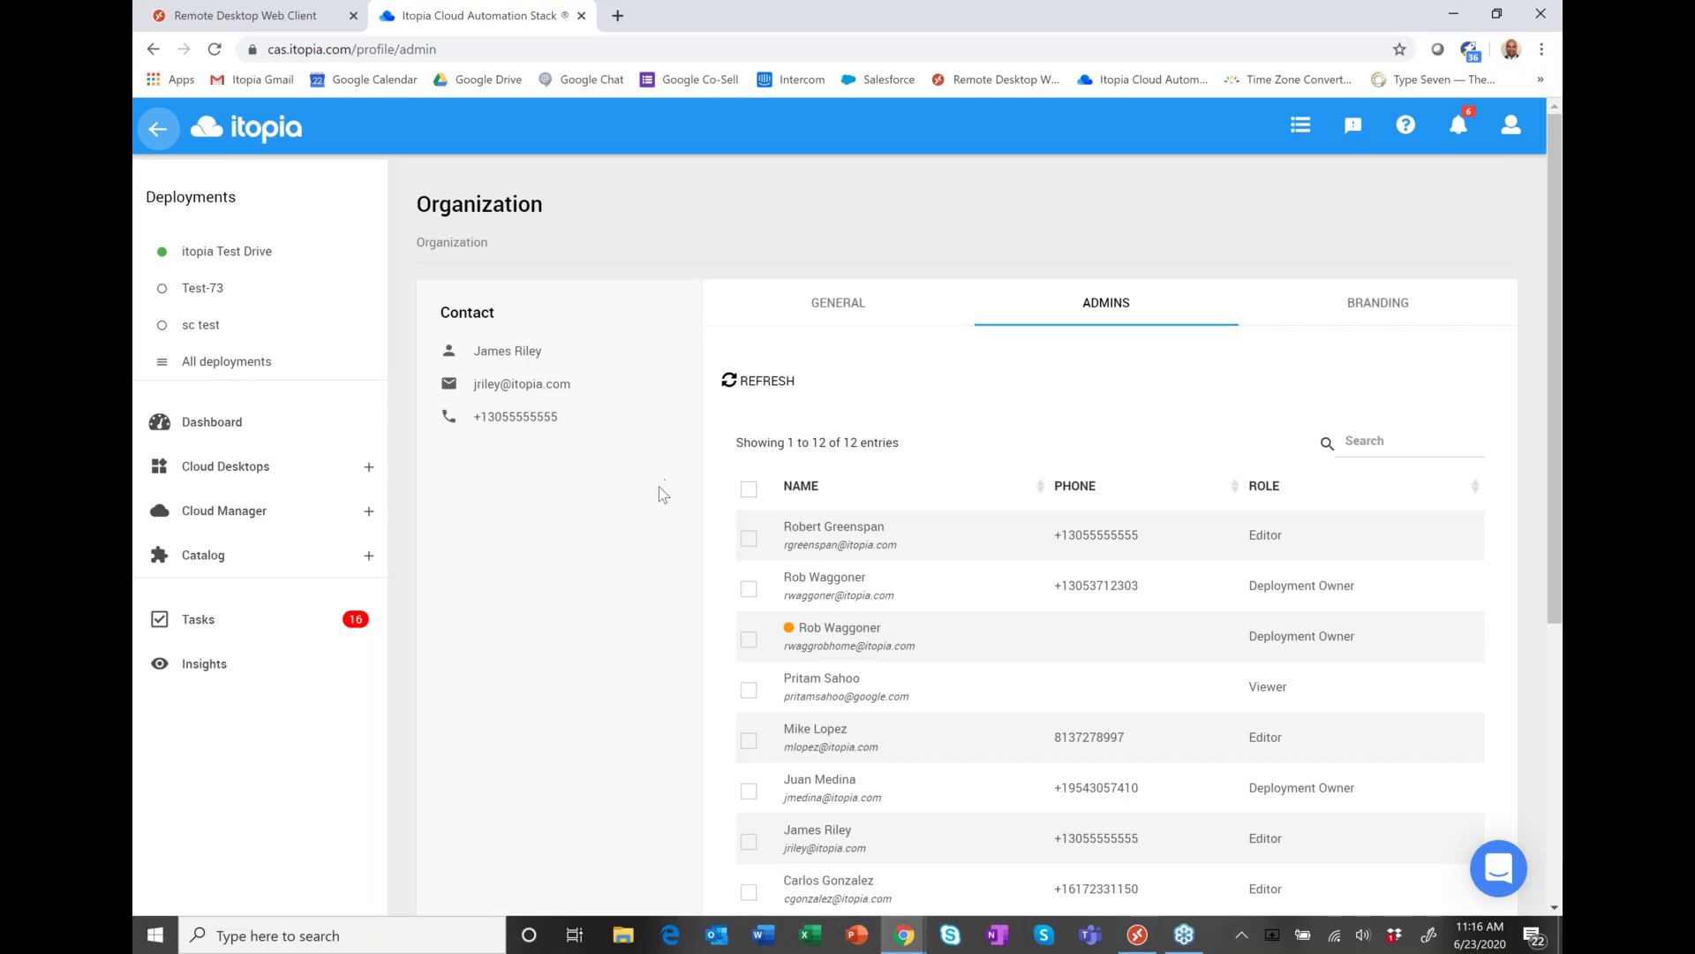
Step: Look at the list of all deployments and return to the itopia Test Drive dashboard with the navigation shown
left_click(265, 367)
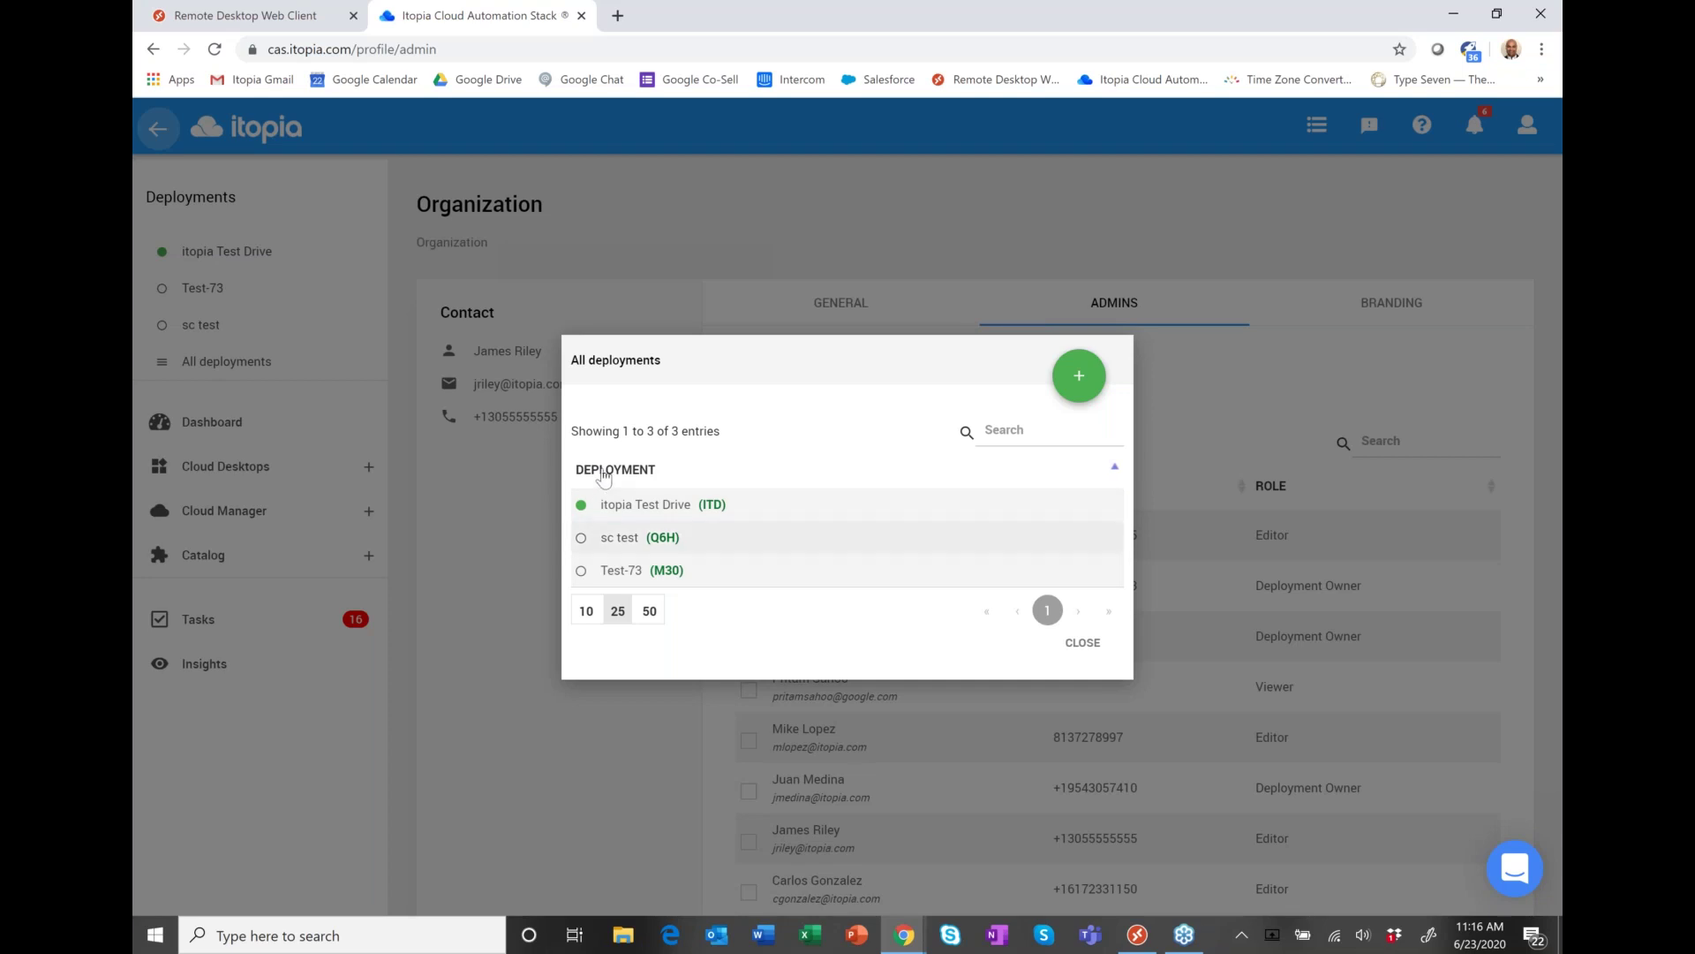
left_click(1081, 641)
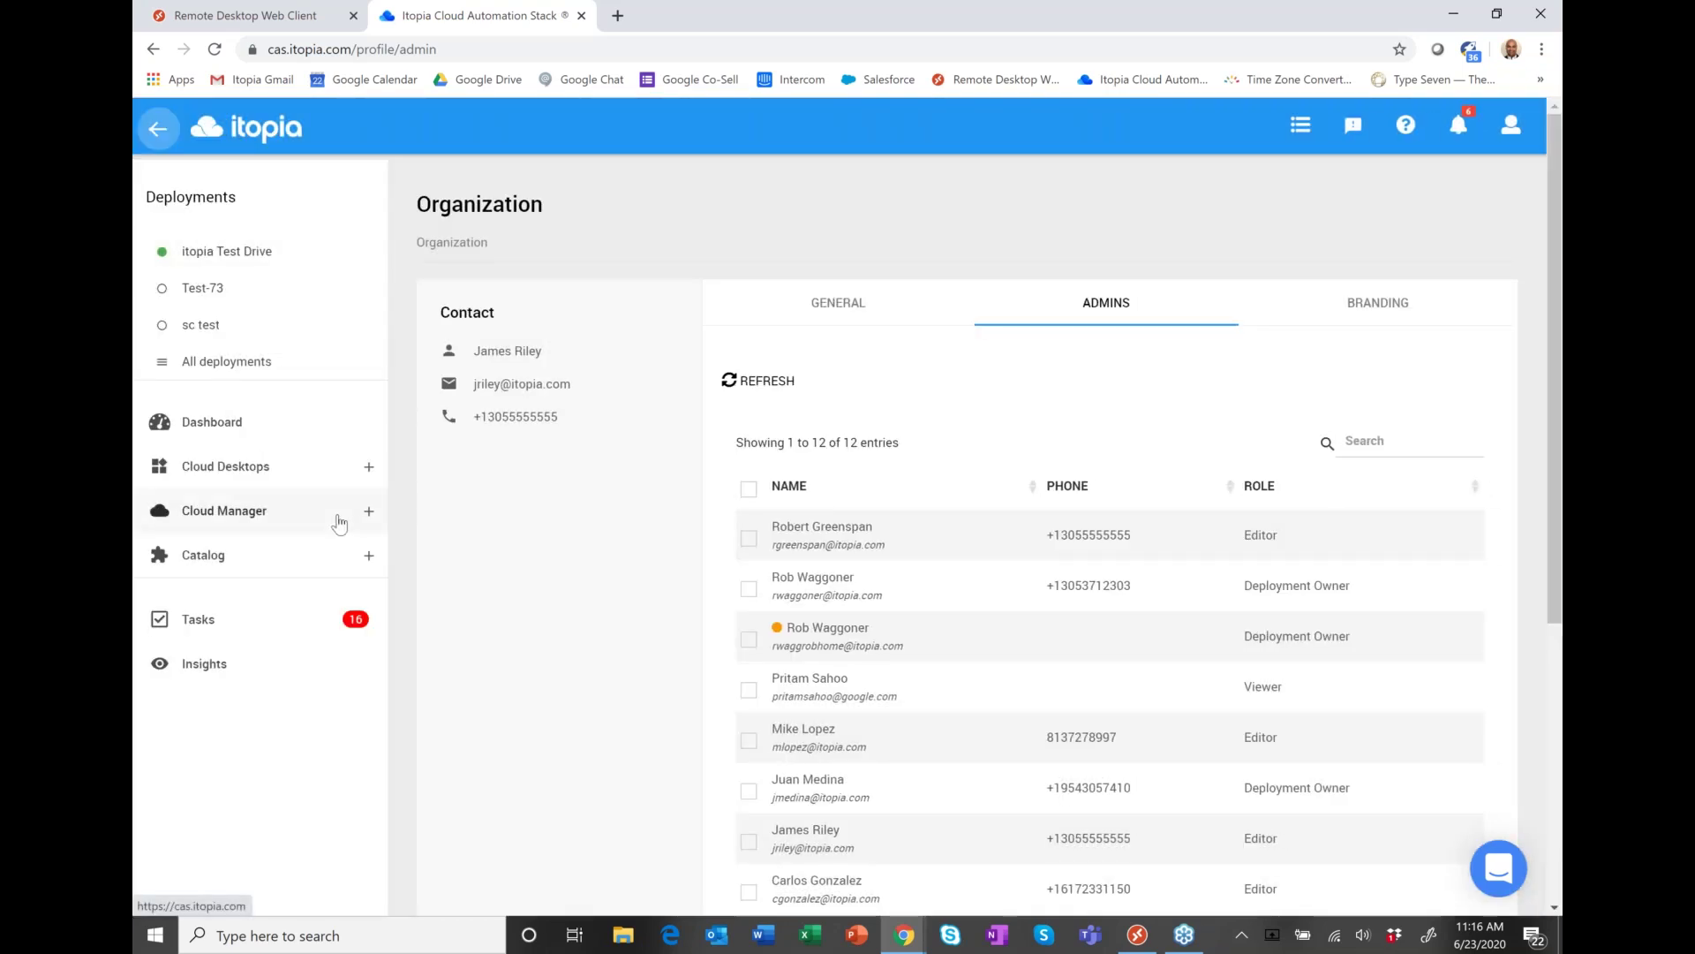
left_click(226, 251)
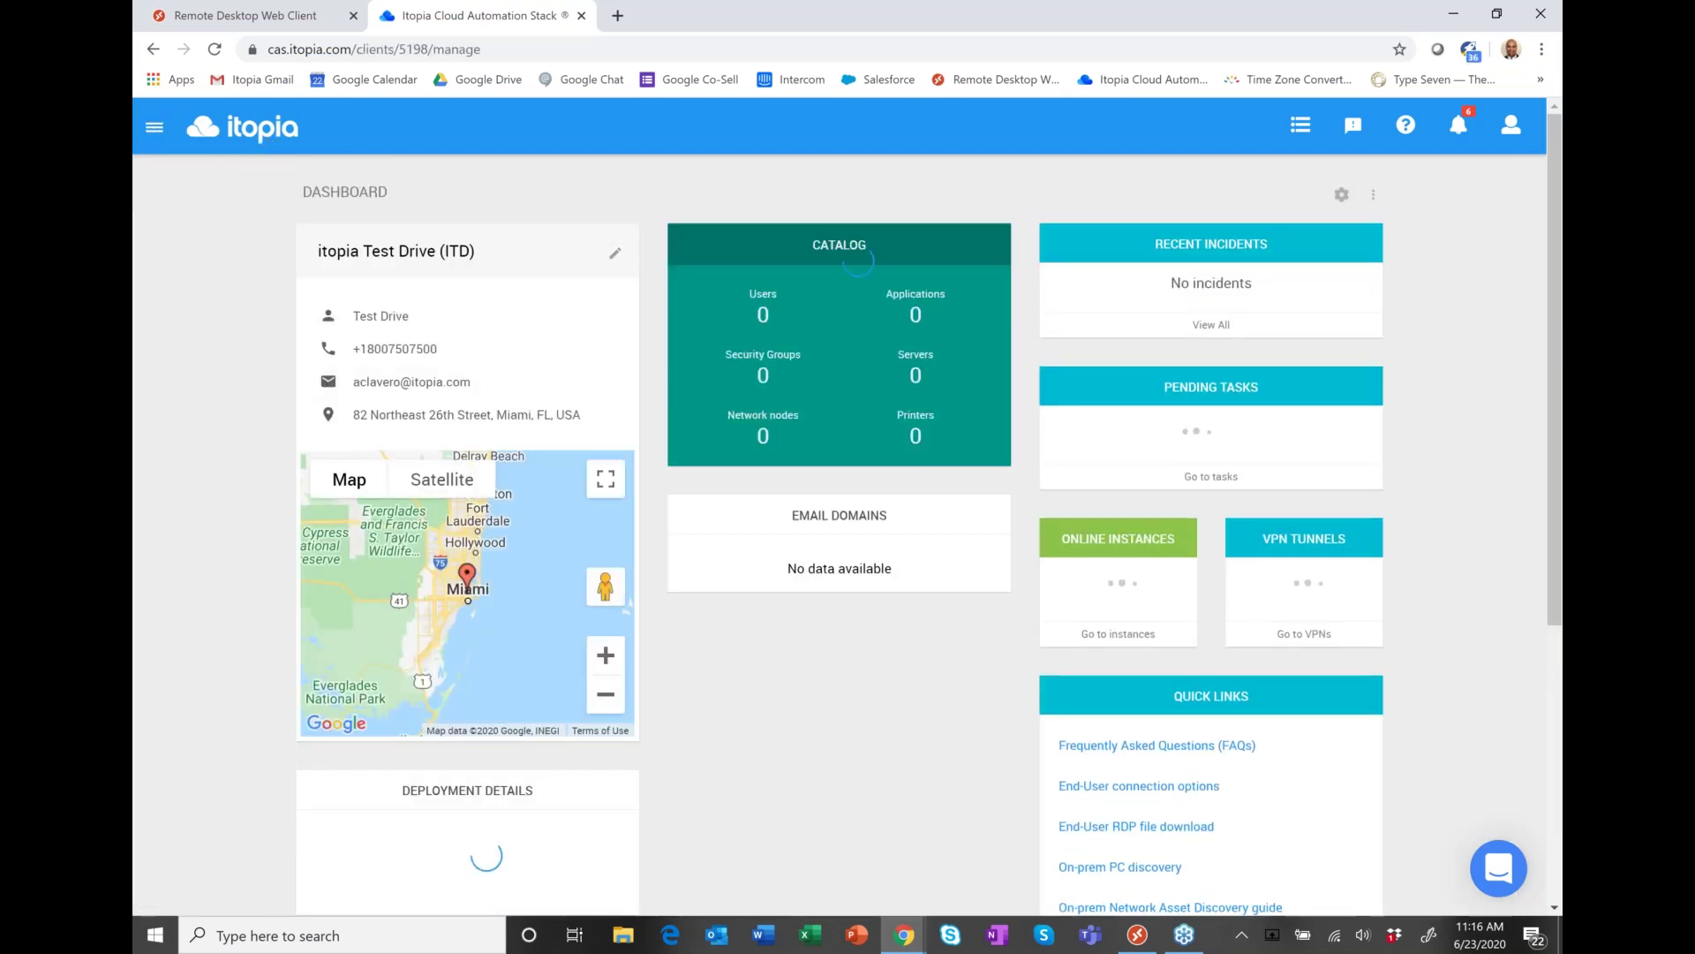
left_click(154, 127)
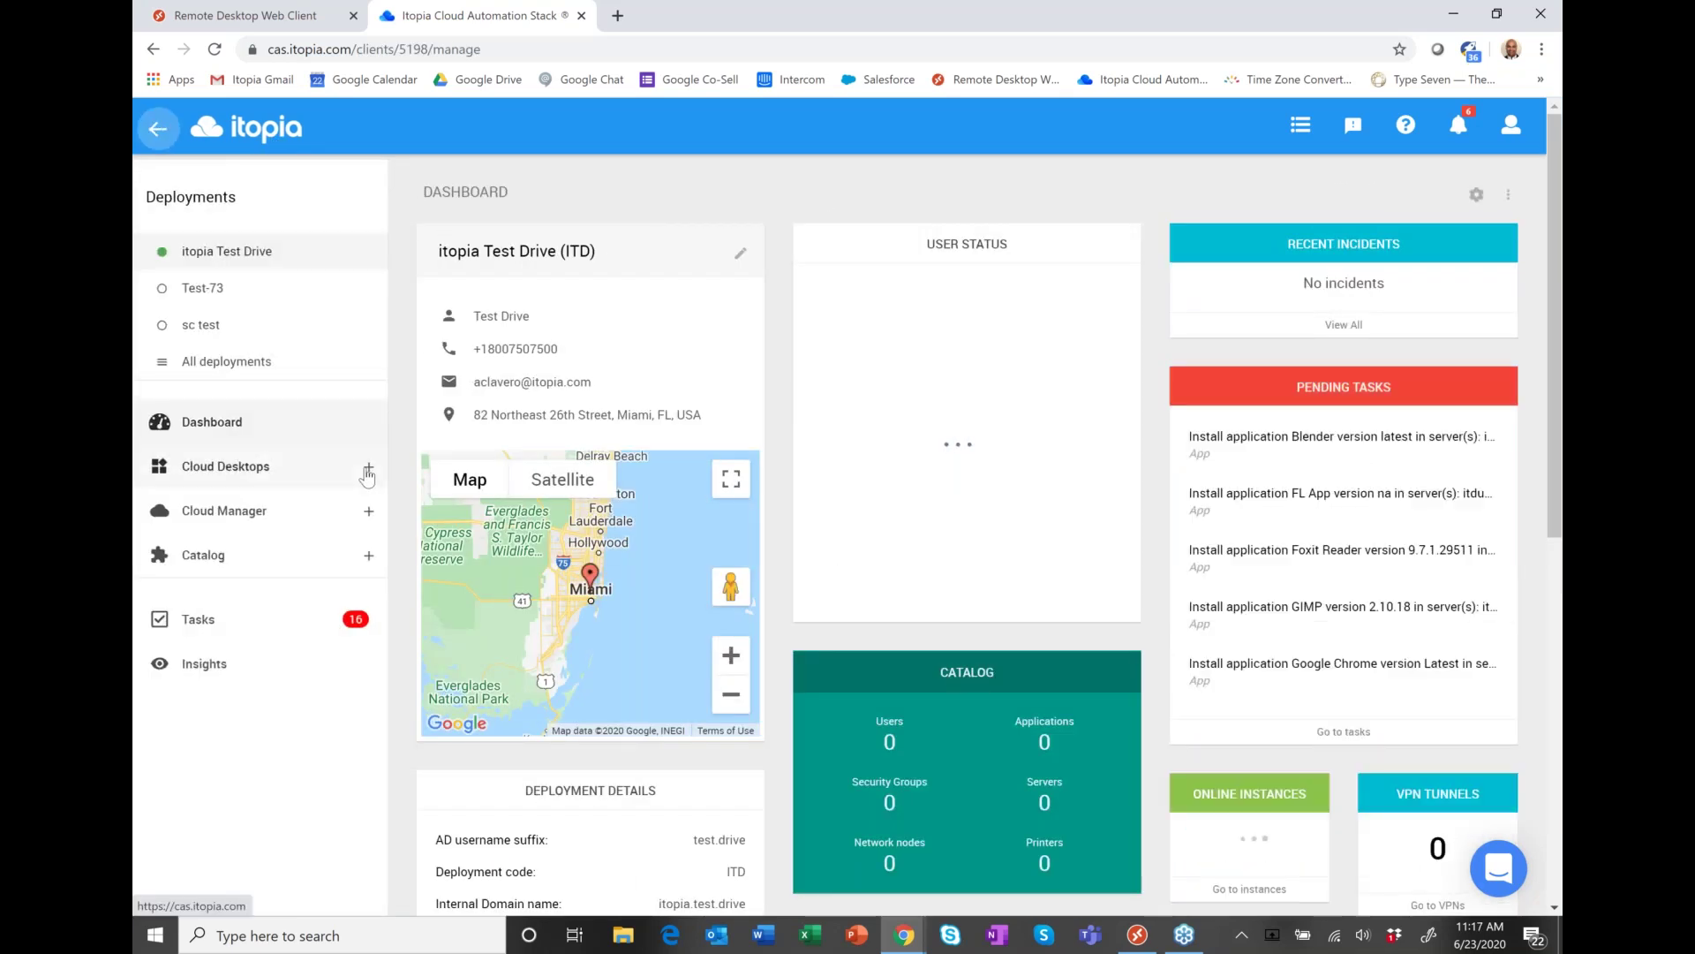
Step: Show the Cloud Desktops users and open the first listed user for editing
left_click(369, 468)
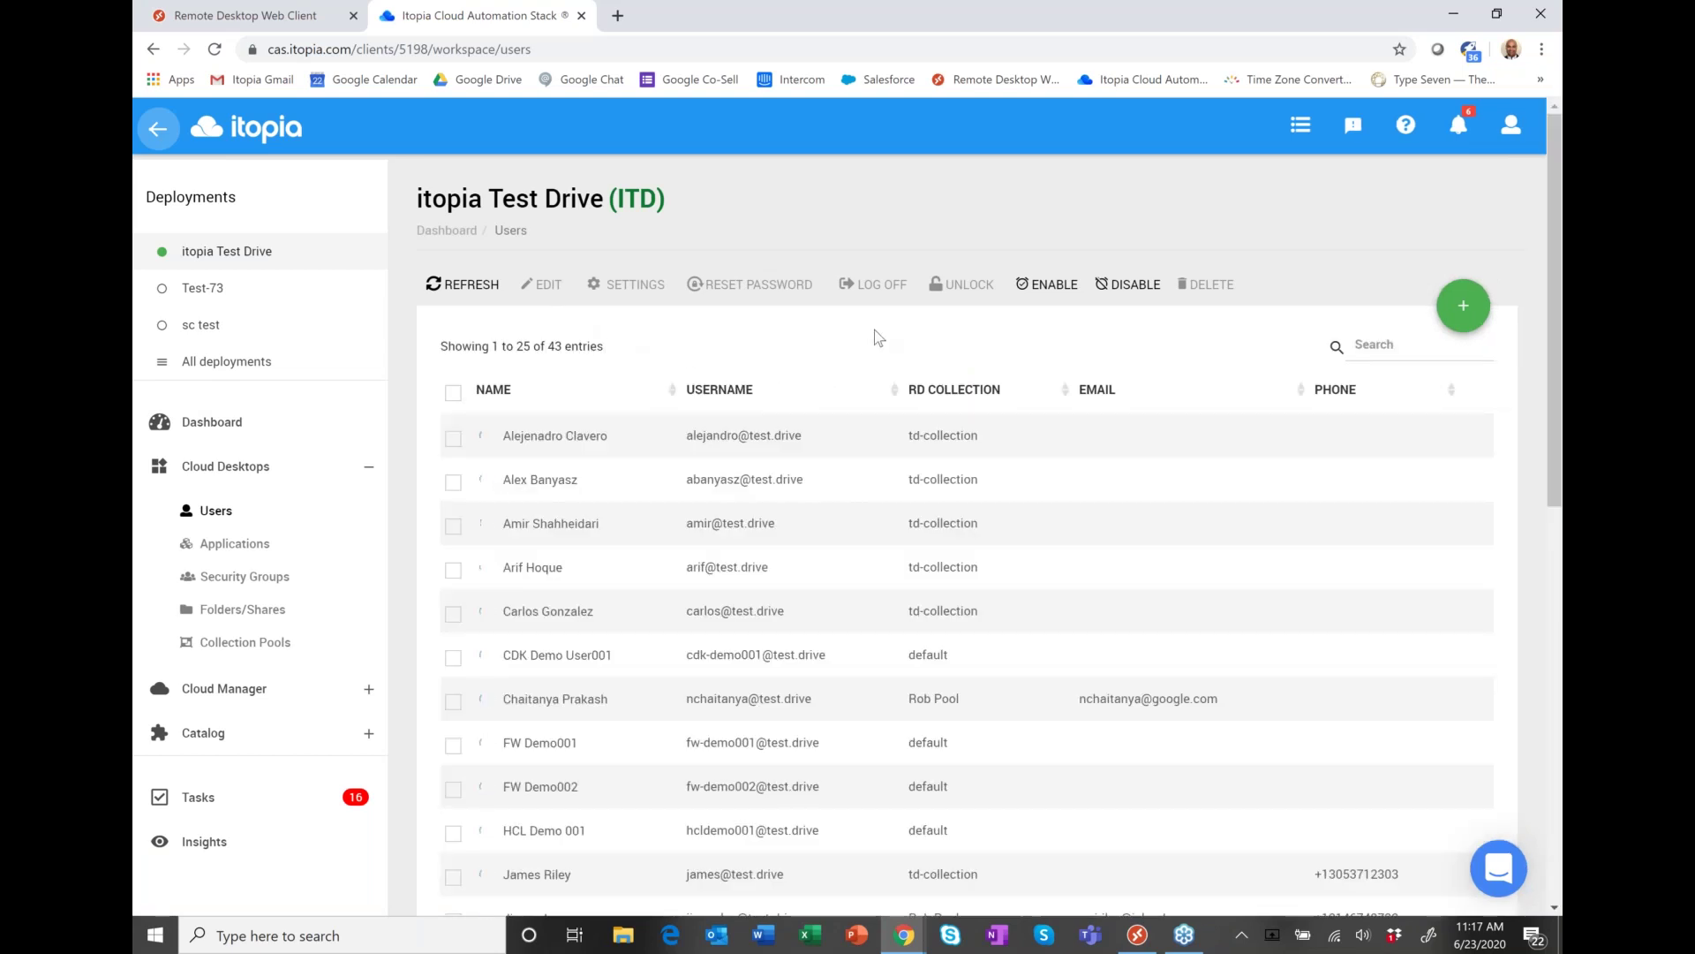
left_click(452, 439)
left_click(542, 283)
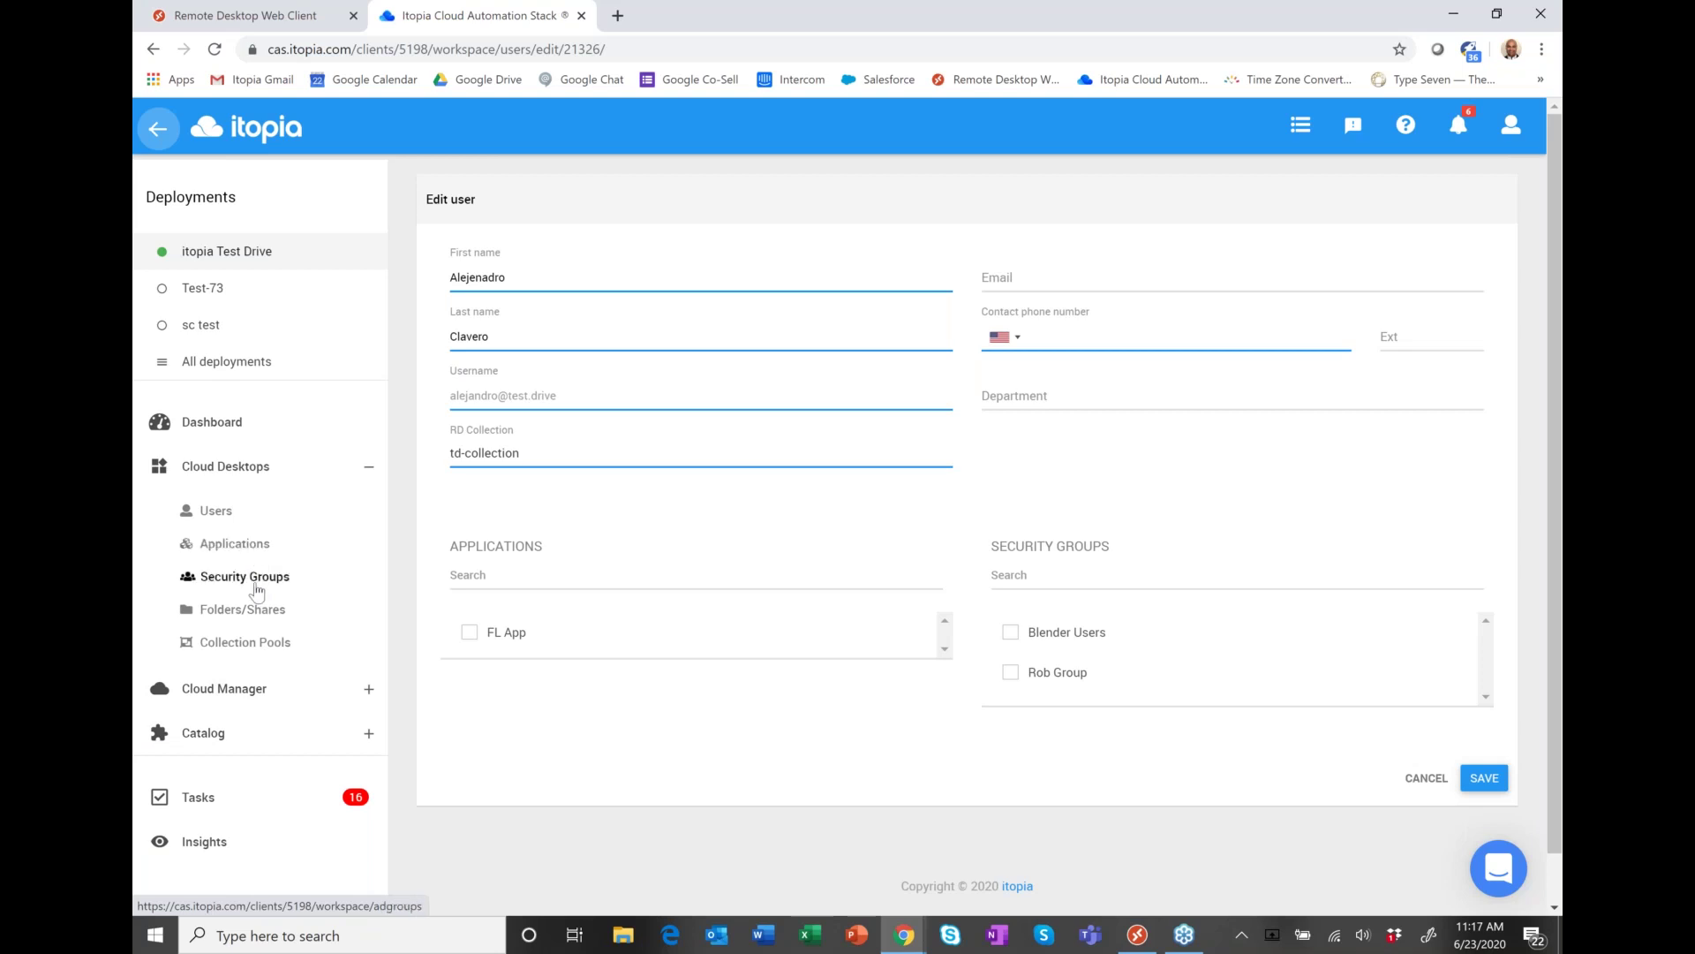
Step: View the Folders/Shares page, and examine the region, boot disk and autoscale settings of te9-collection in Collection Pools
left_click(243, 609)
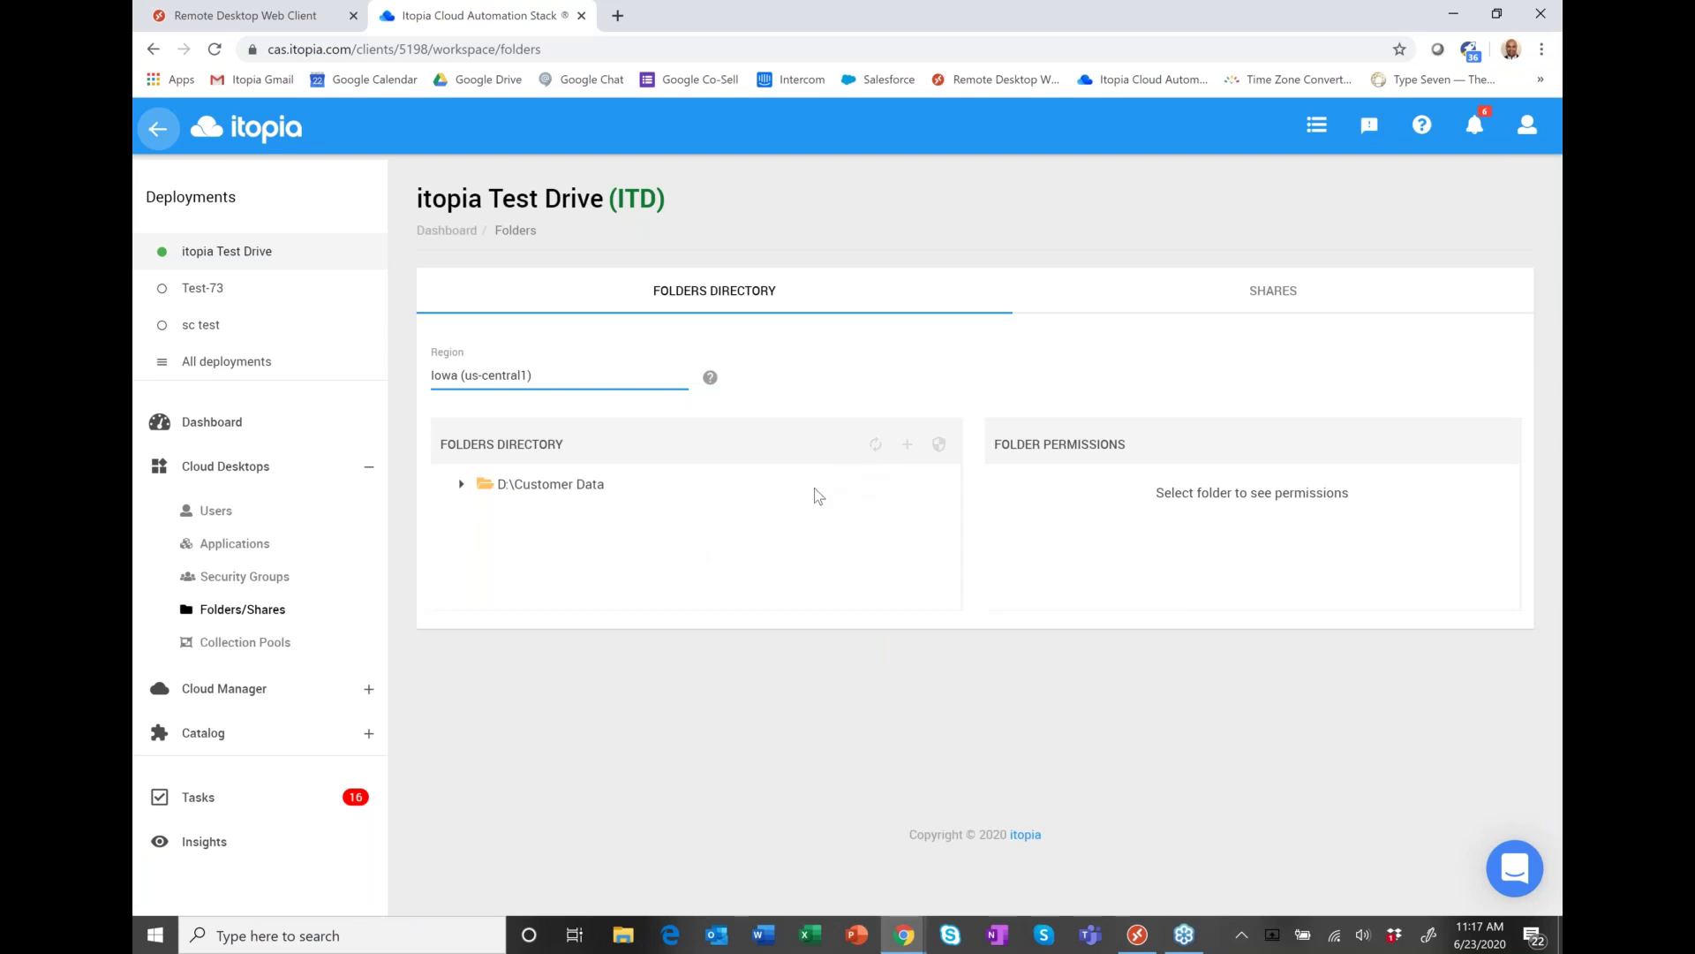
left_click(262, 651)
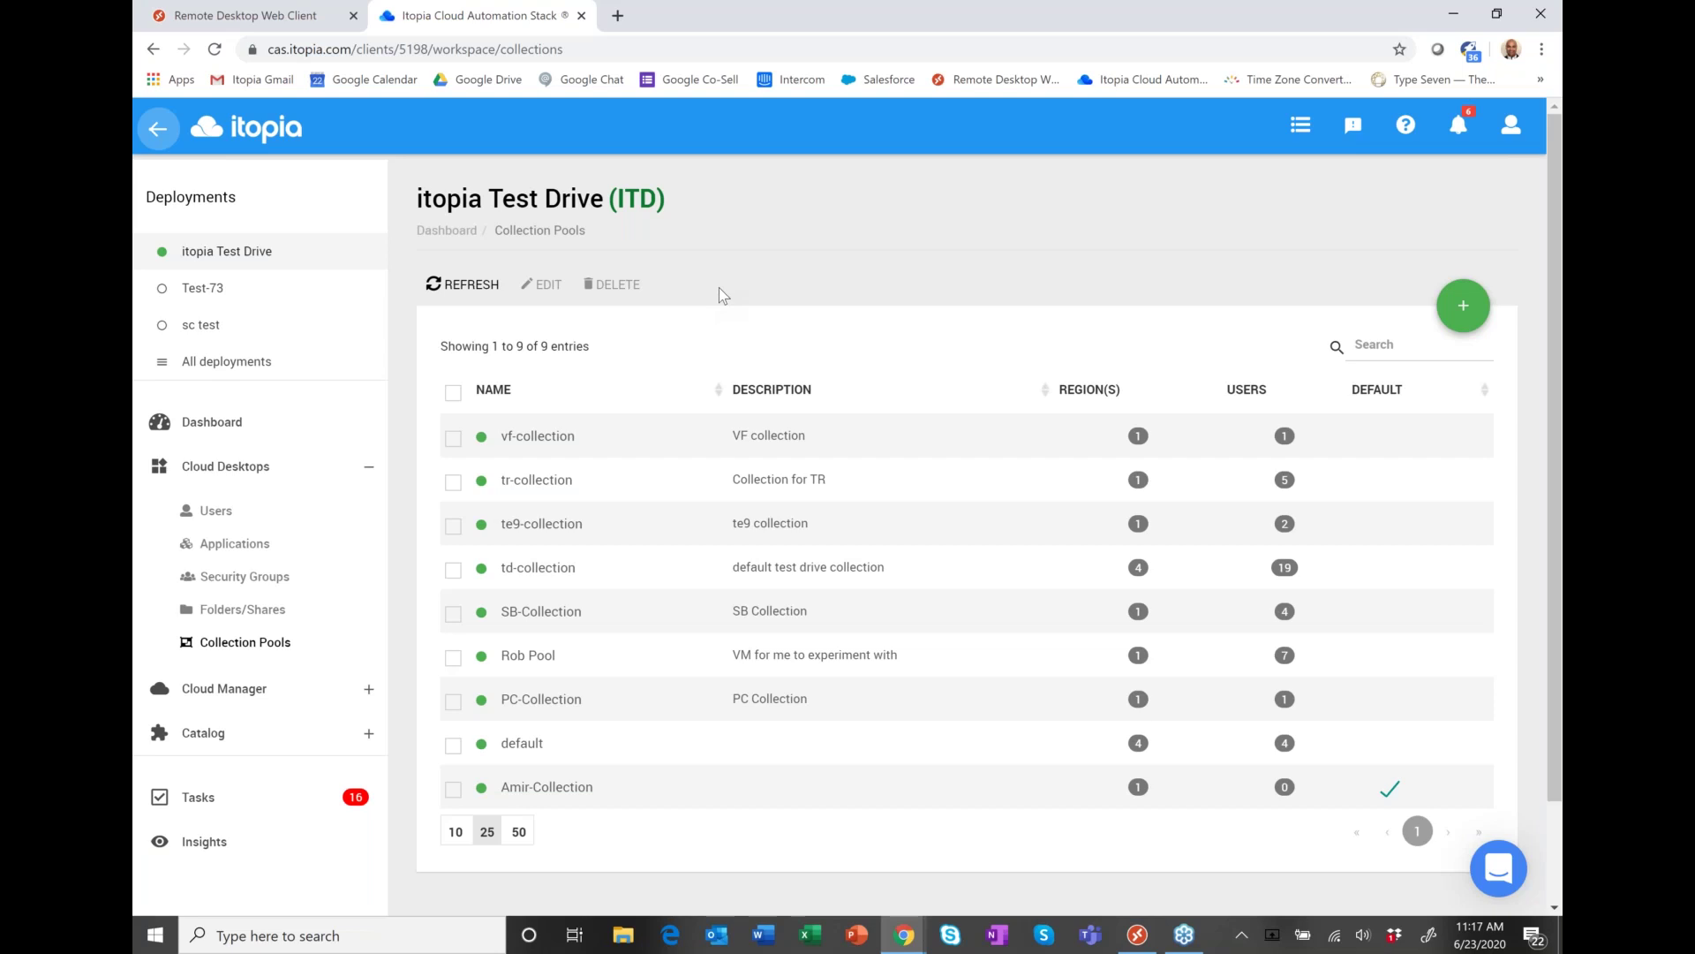
left_click(631, 526)
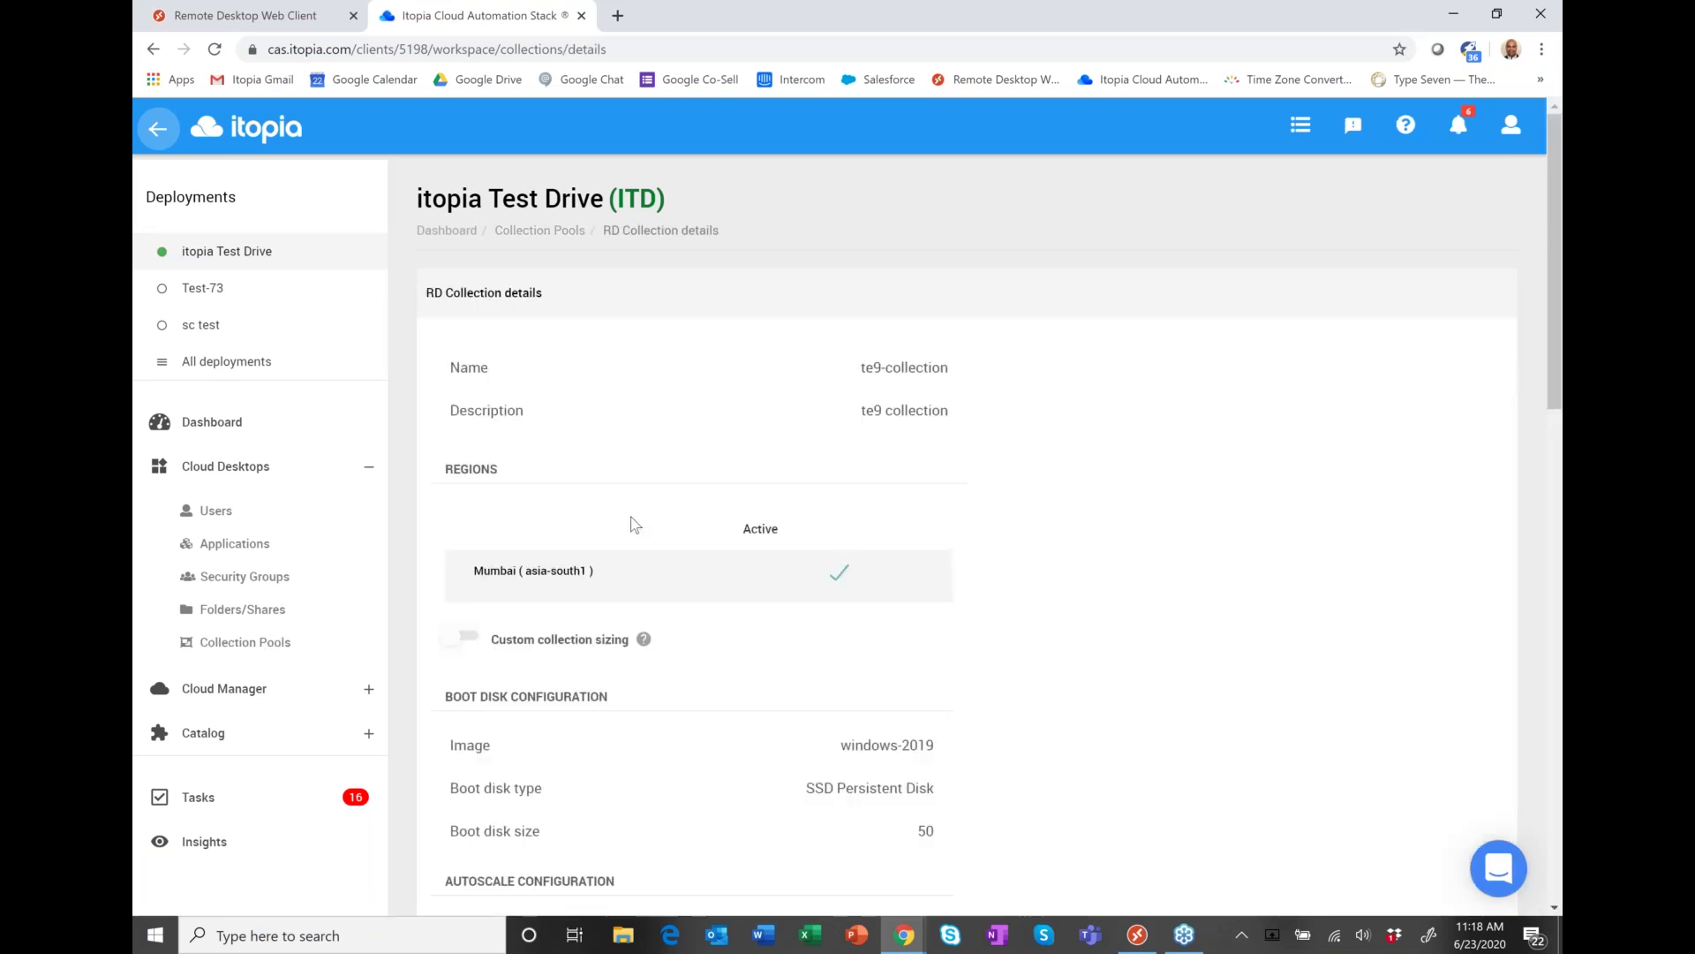
scroll(664, 509, "down", 1)
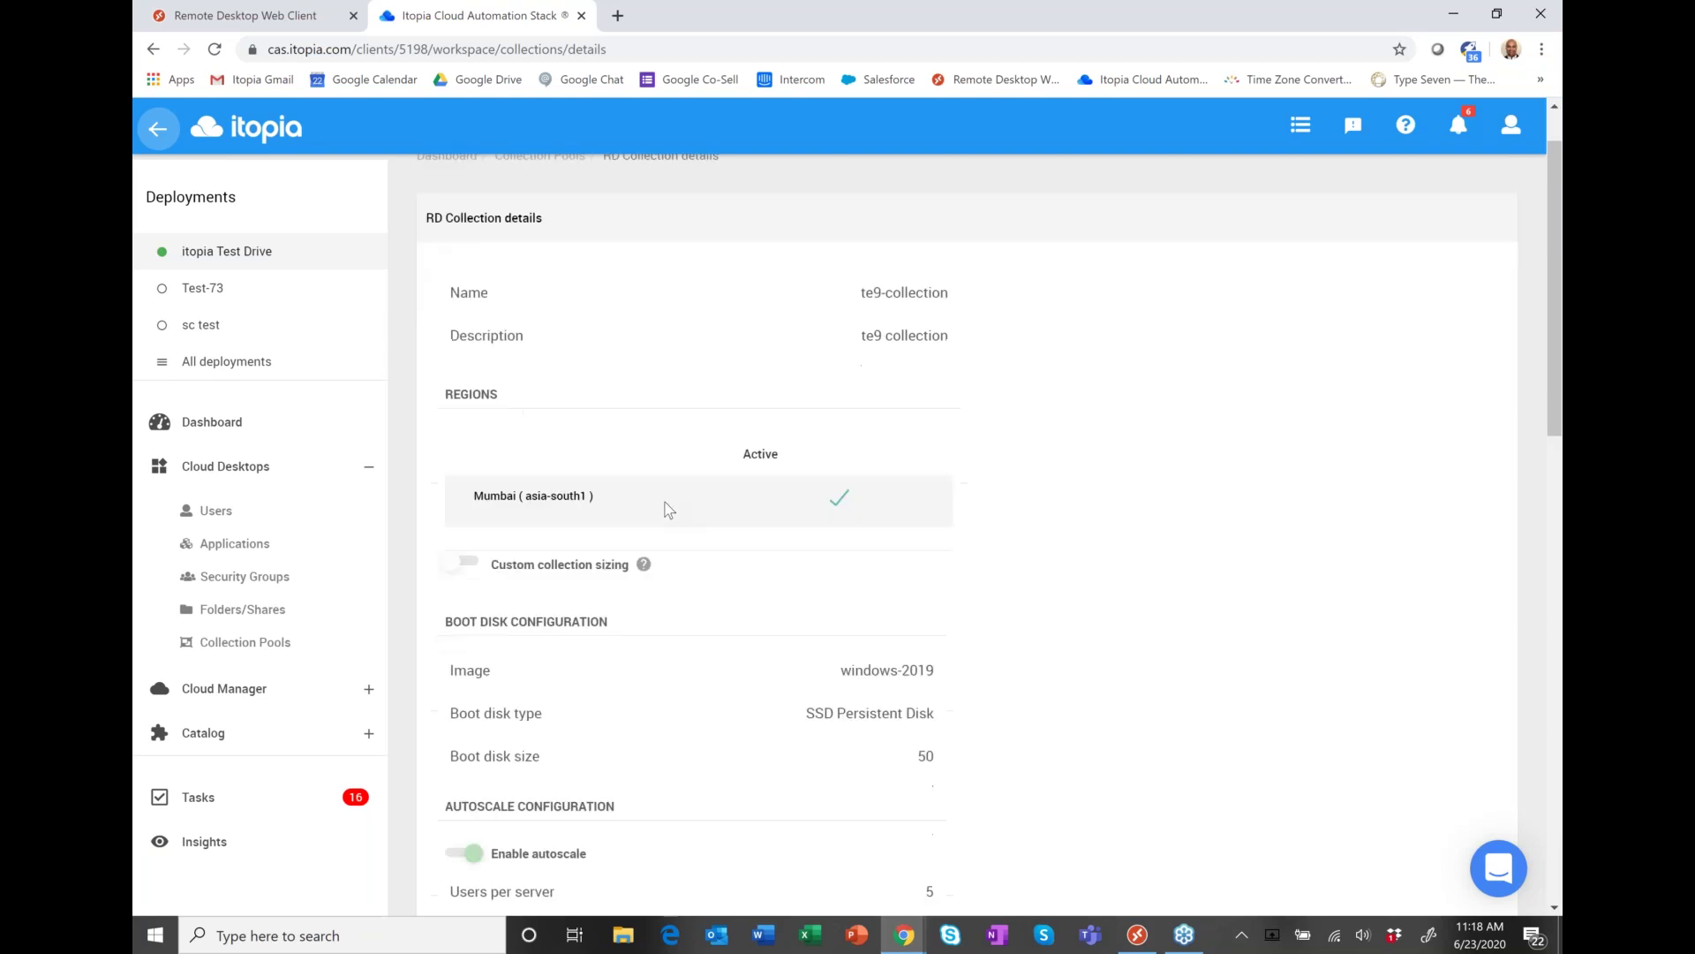
scroll(669, 507, "down", 4)
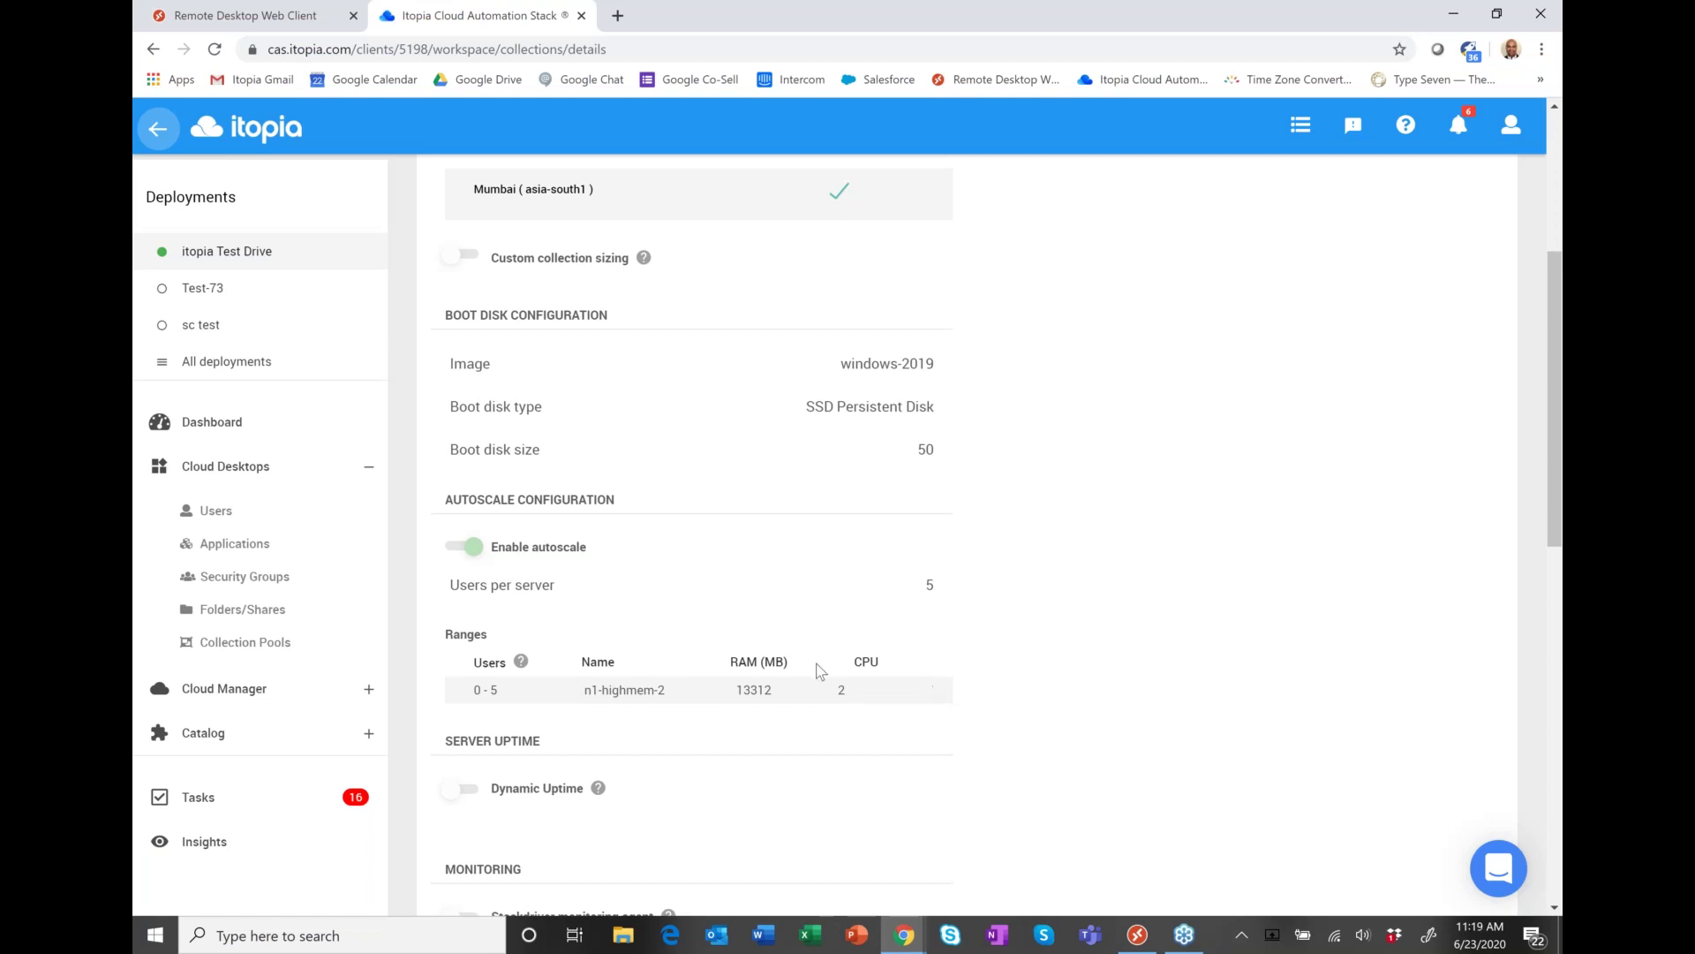
Step: Display the Cloud Manager VM instances and open the details of the itdapp003 instance
left_click(369, 690)
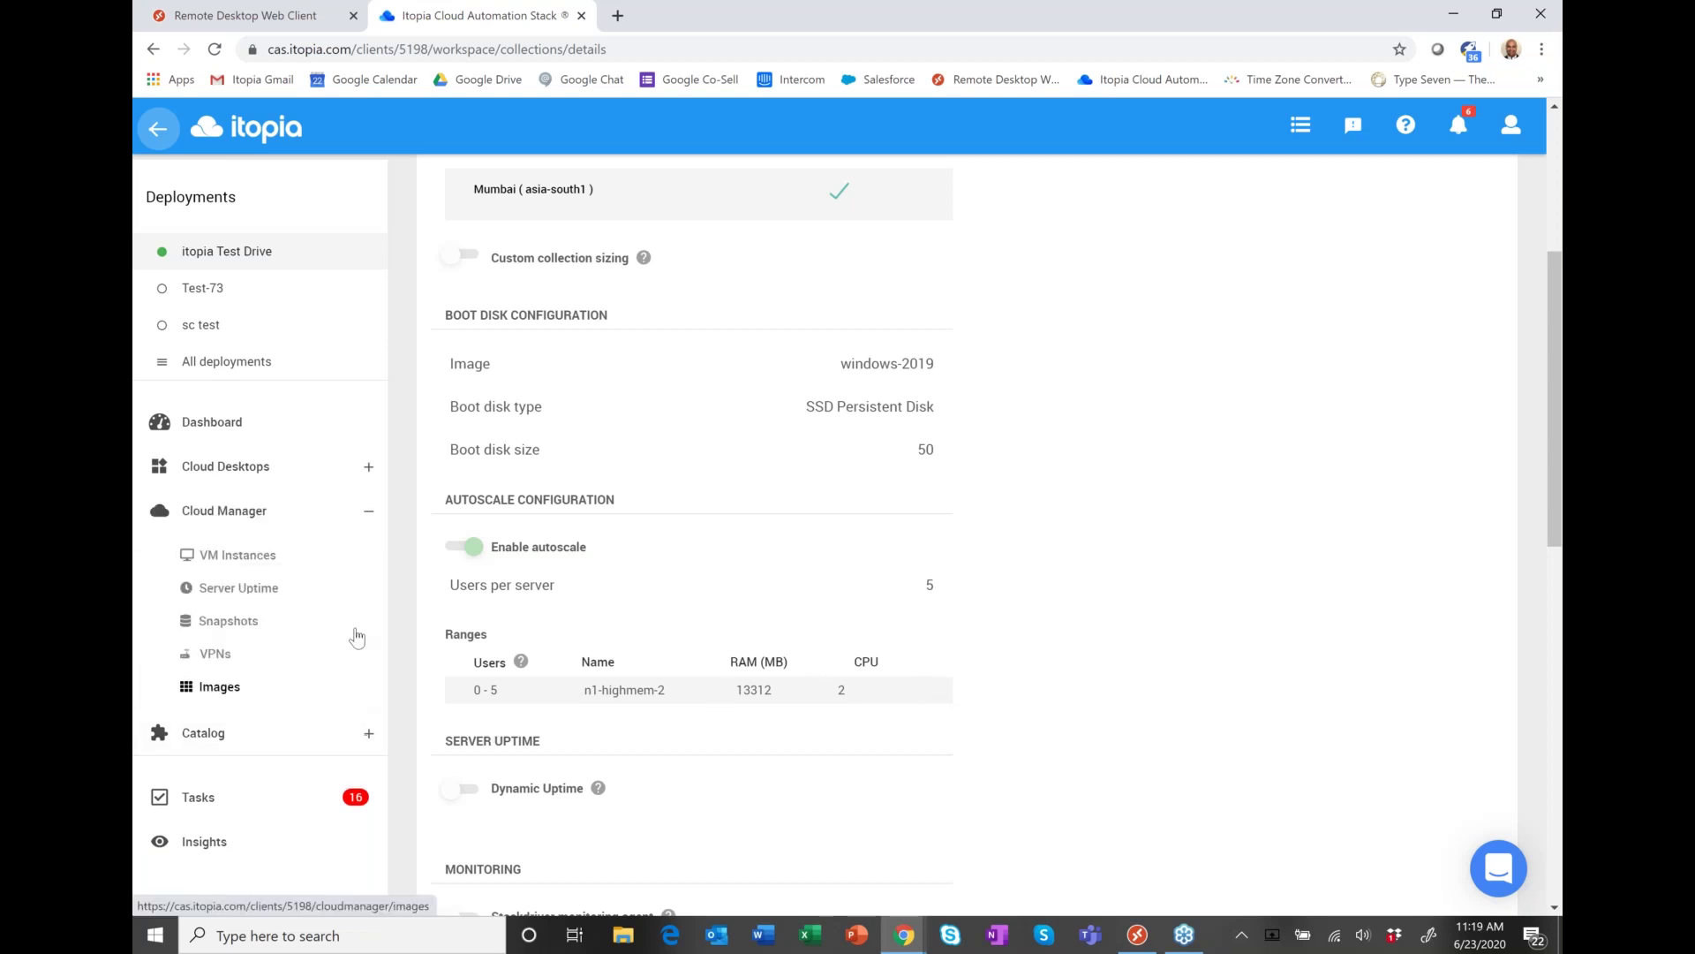
left_click(265, 560)
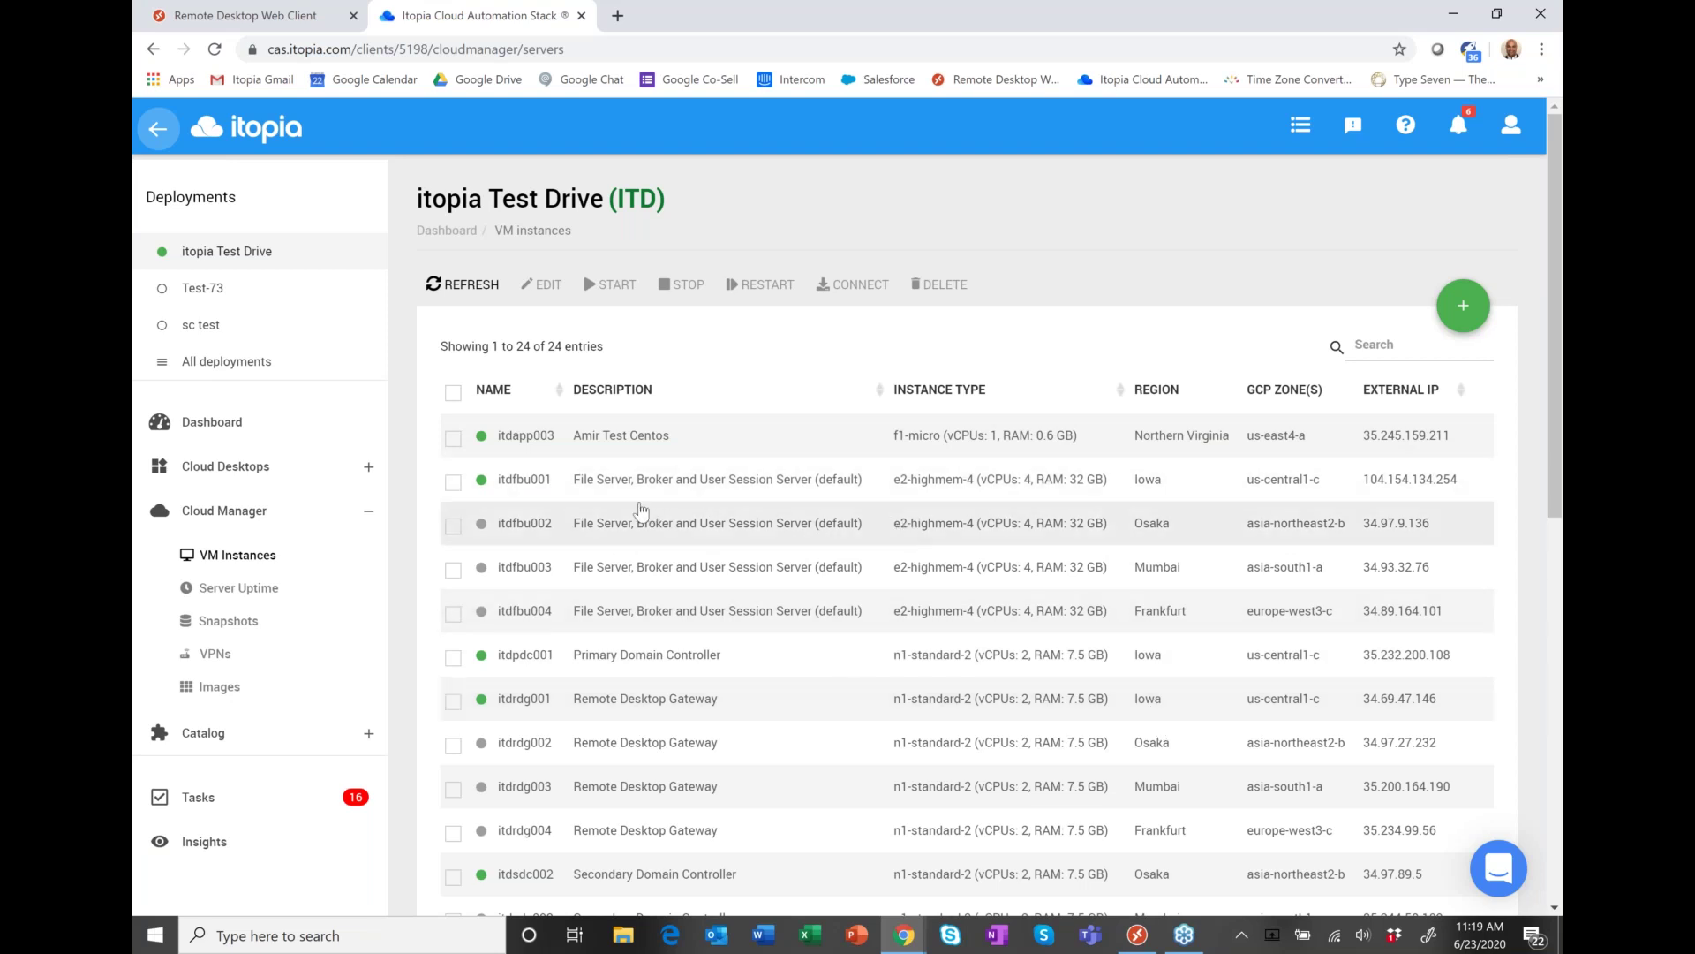
left_click(624, 452)
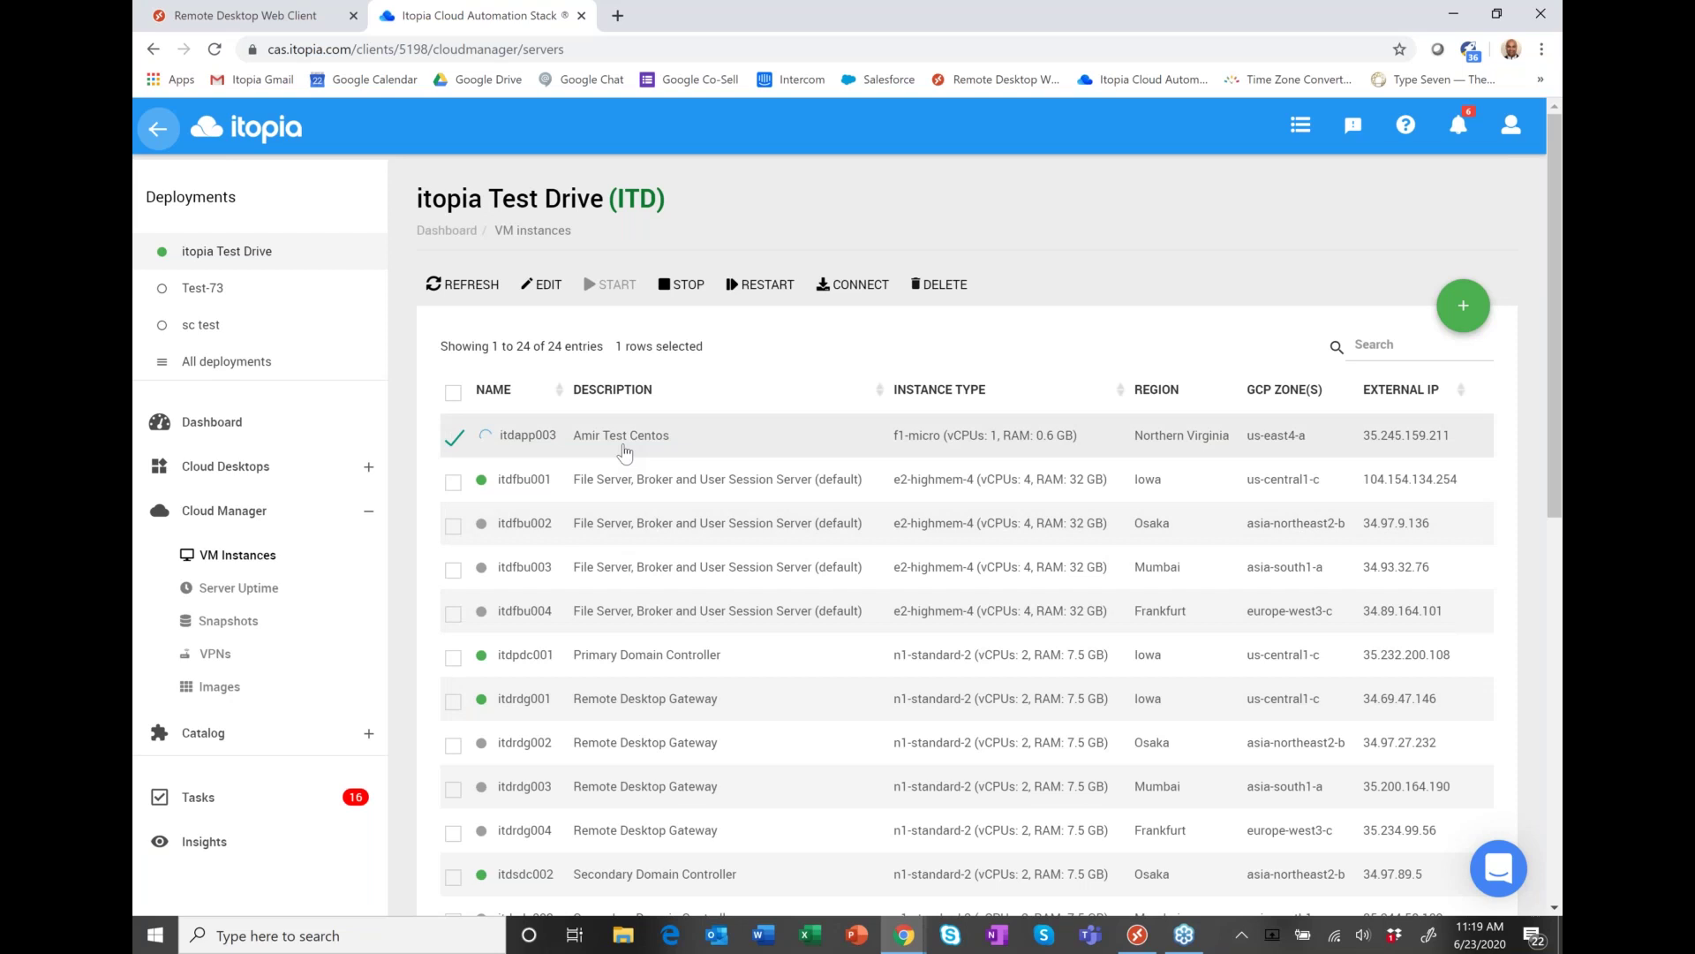
left_click(499, 434)
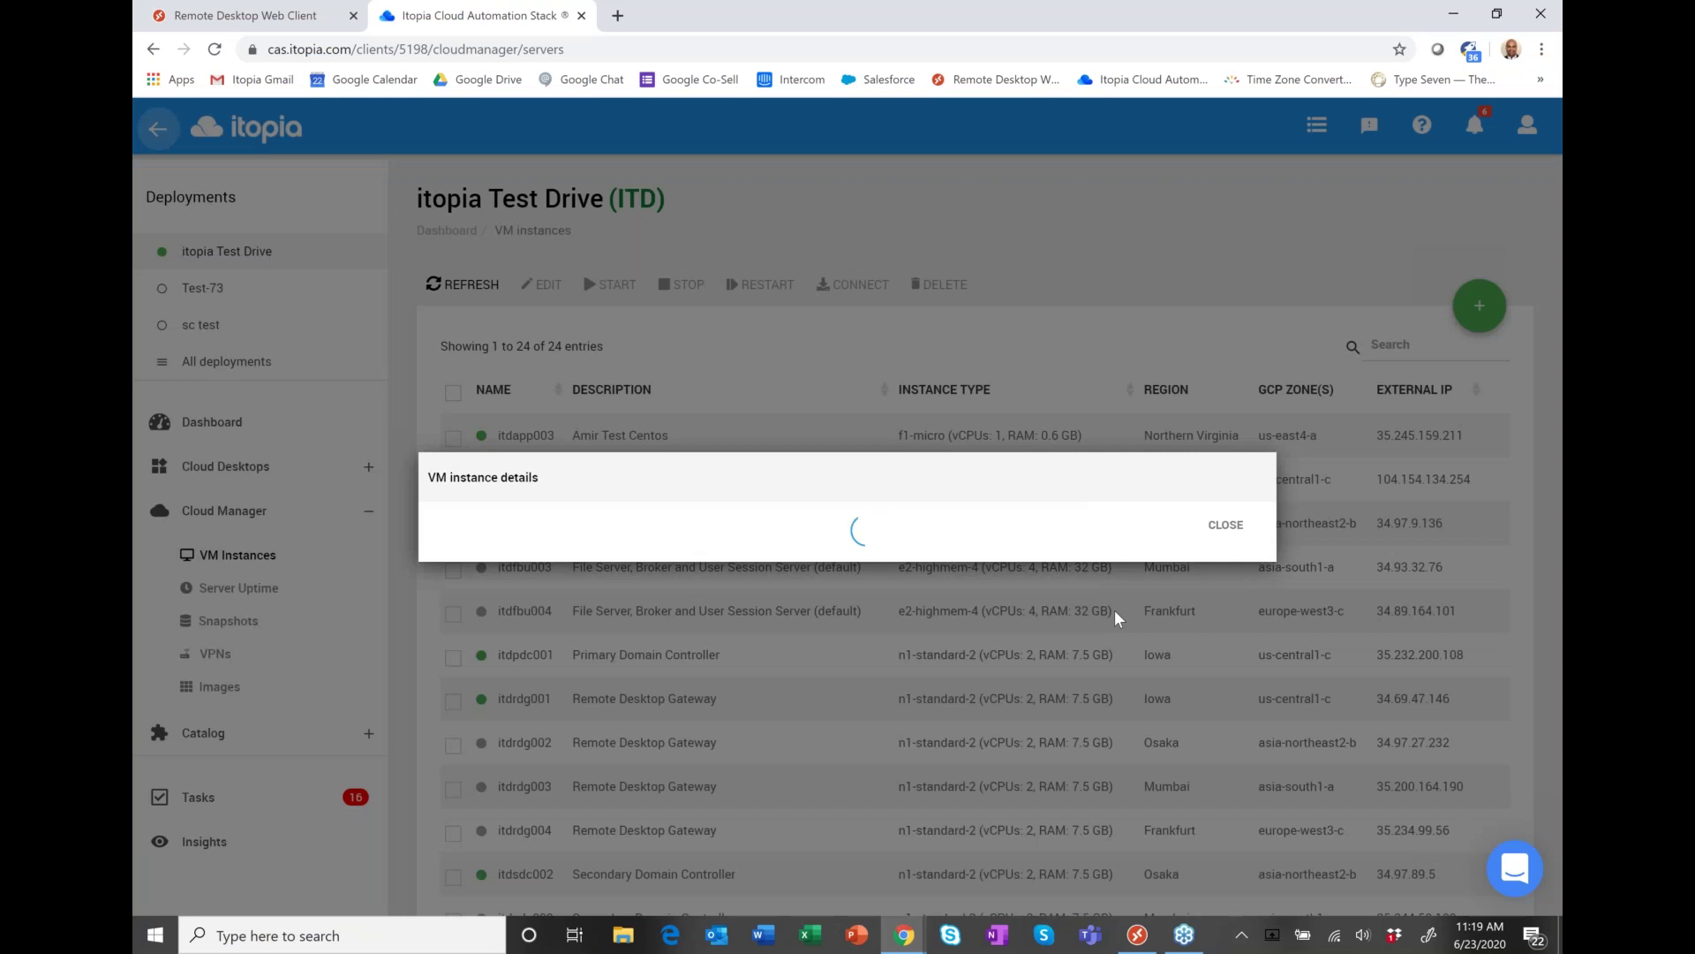
Step: Examine the itdapp003 instance's resources, network, disk and compute utilization chart, and close its details
left_click(1224, 541)
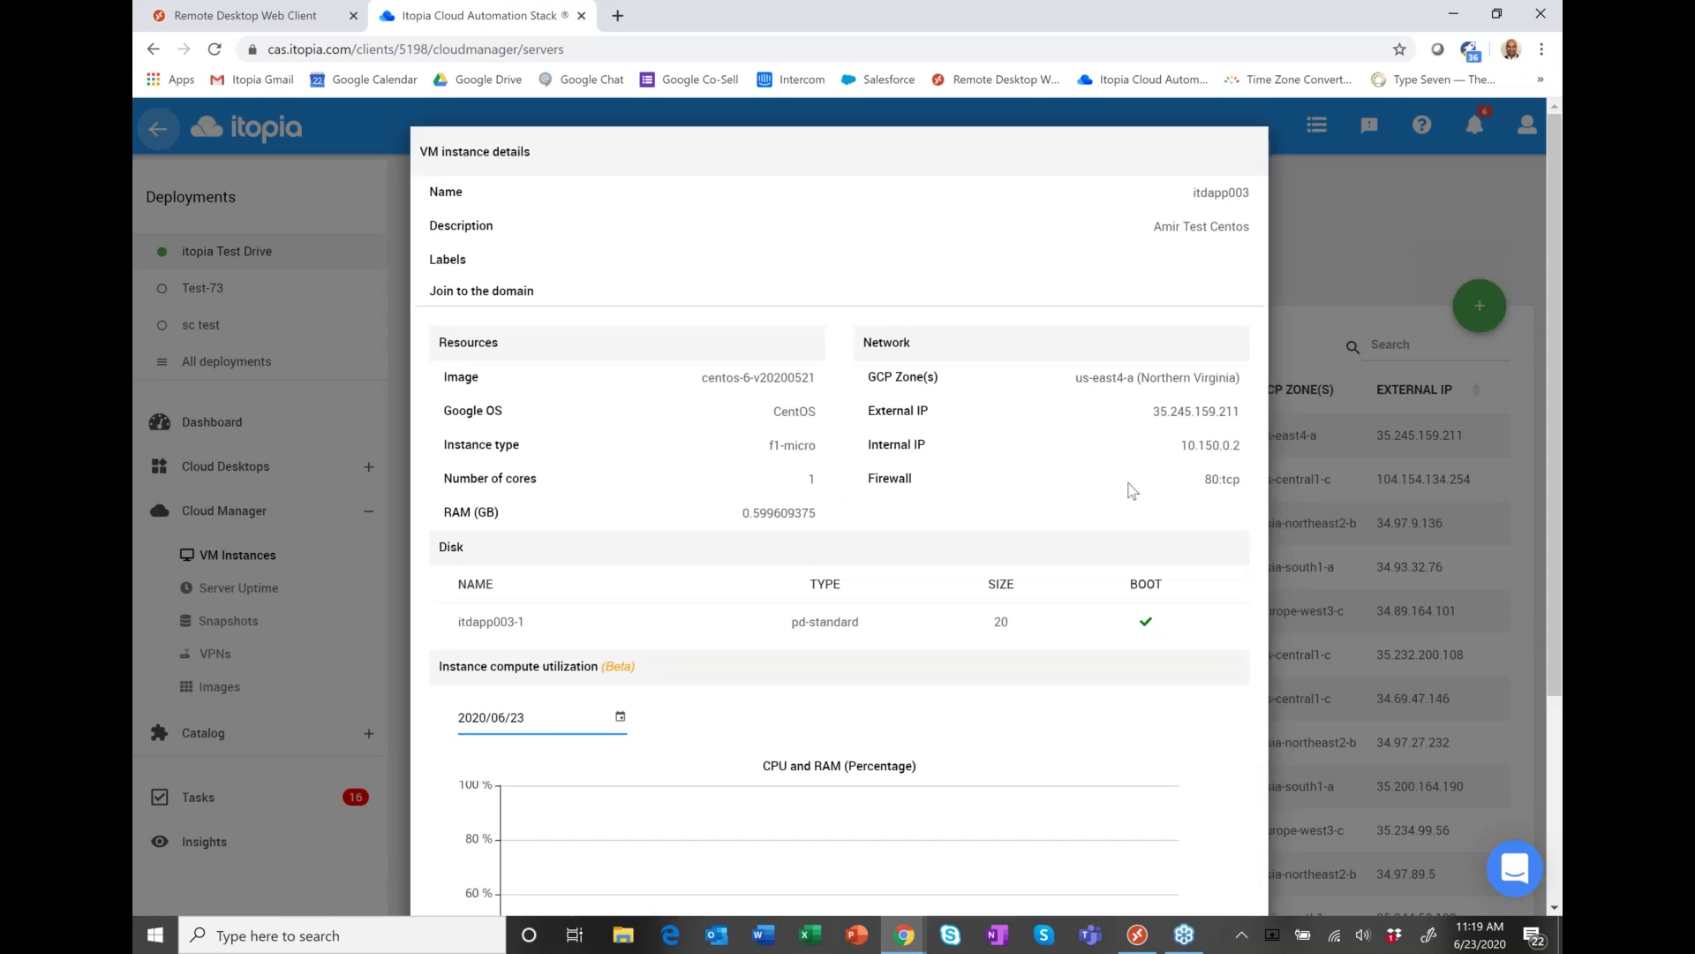
scroll(1129, 489, "down", 1)
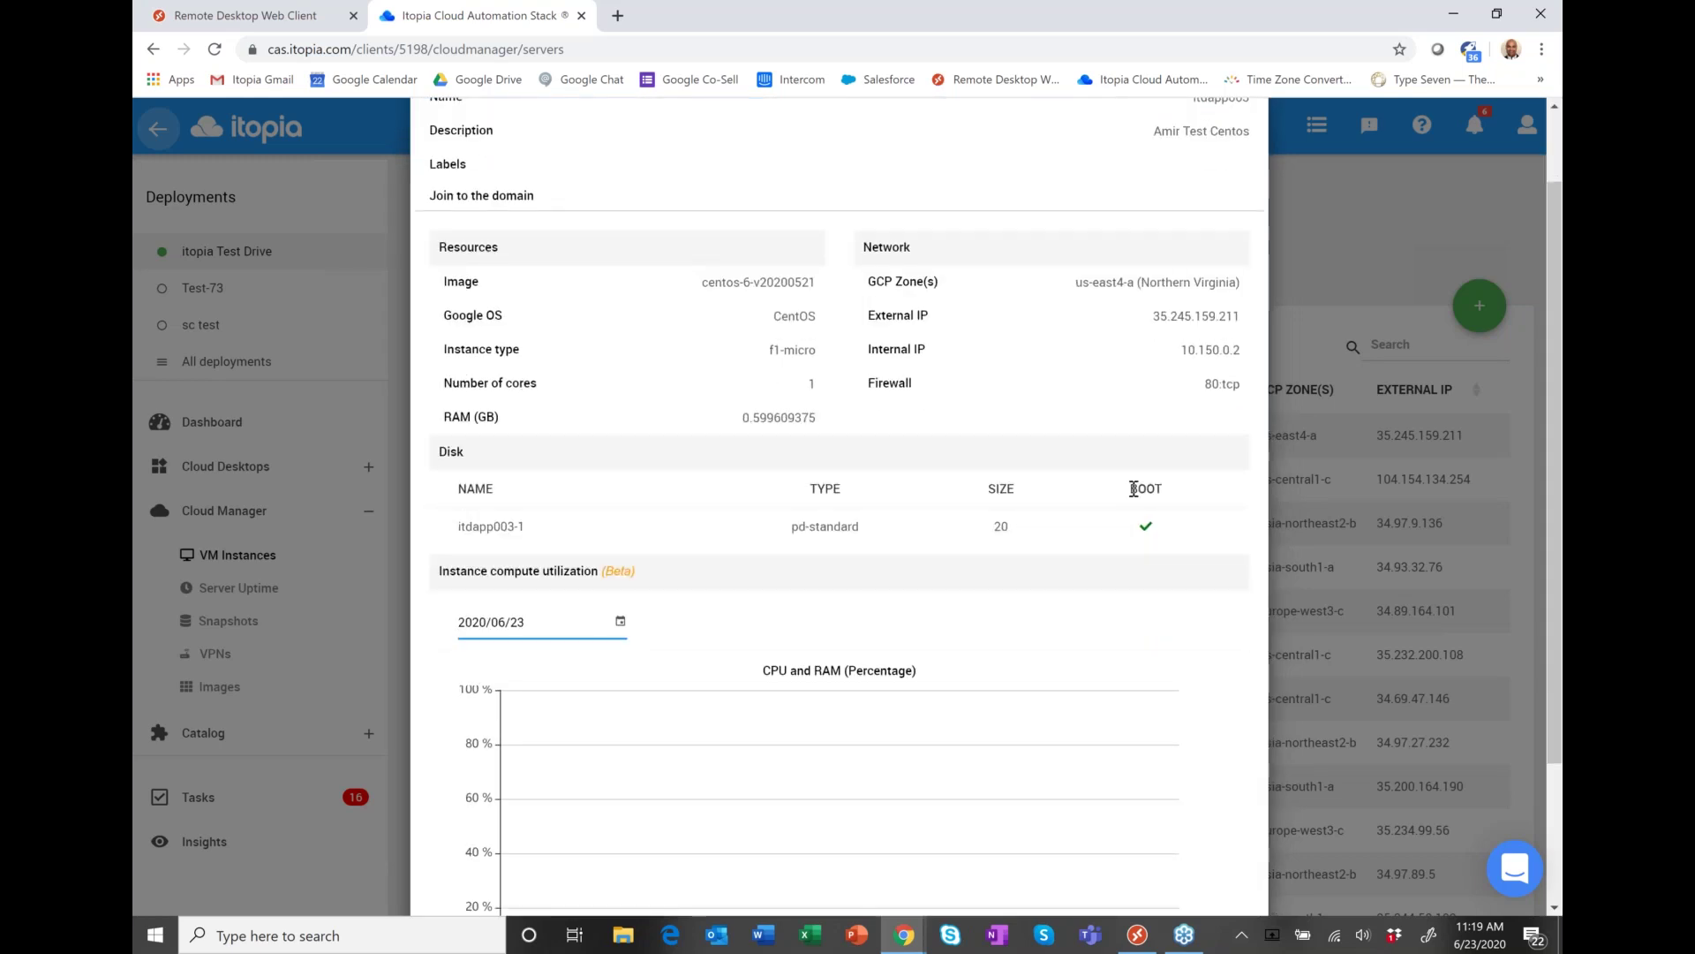
scroll(1134, 489, "down", 2)
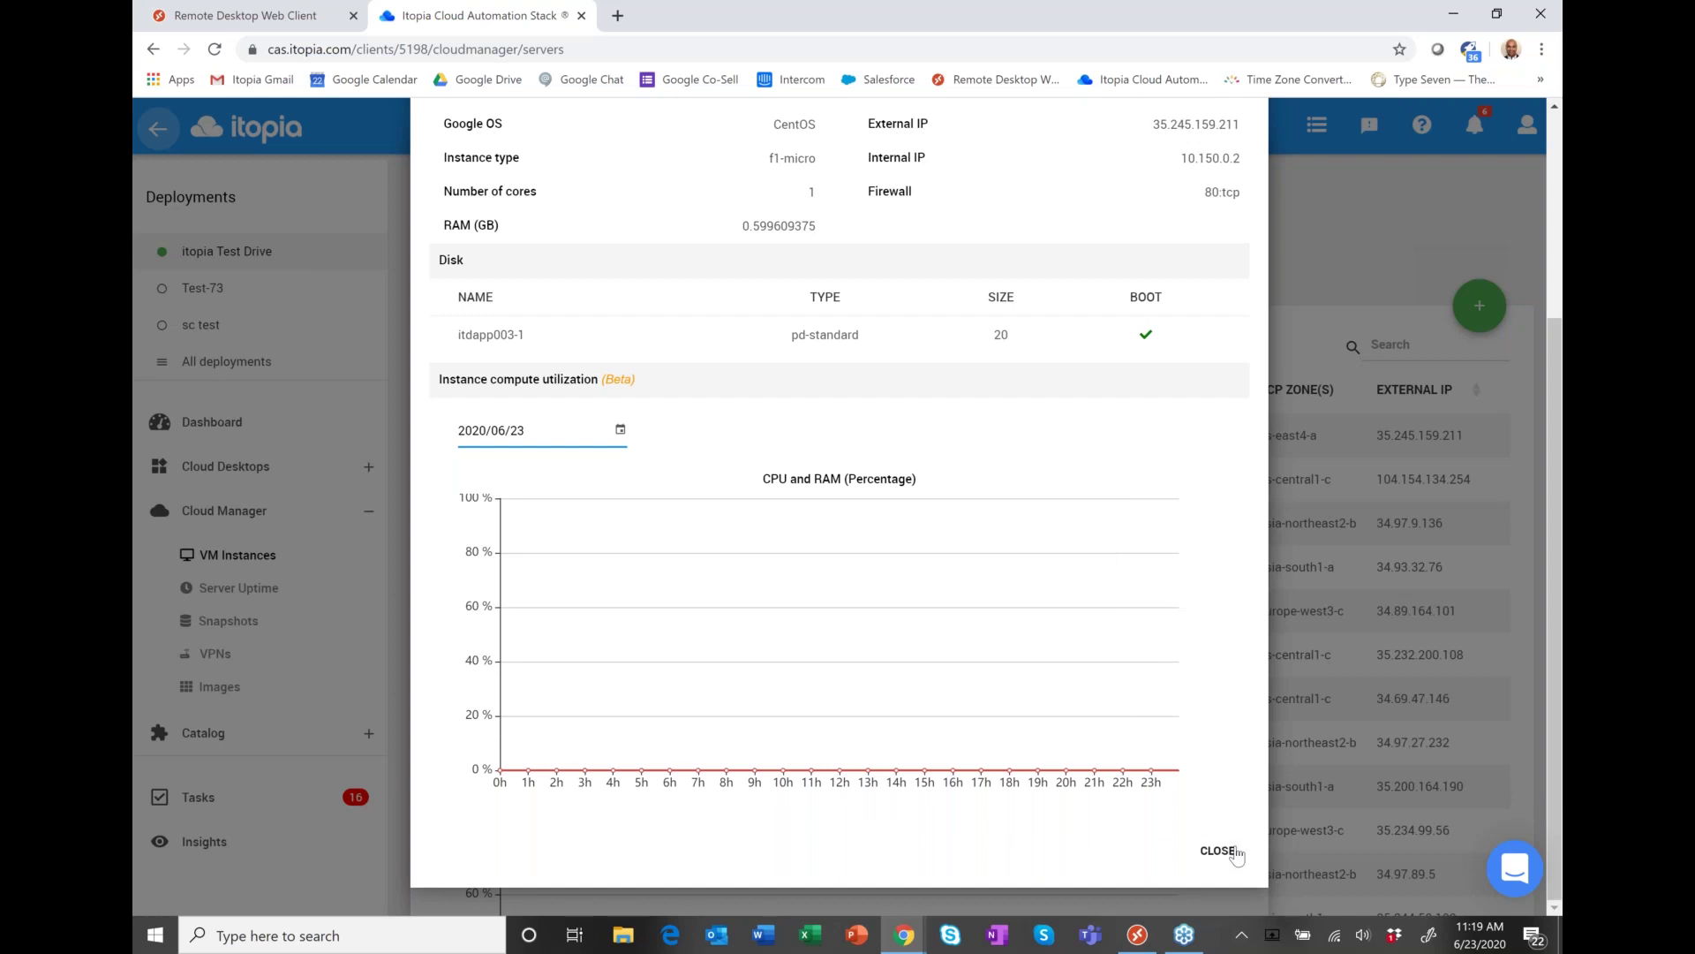
scroll(1223, 795, "up", 3)
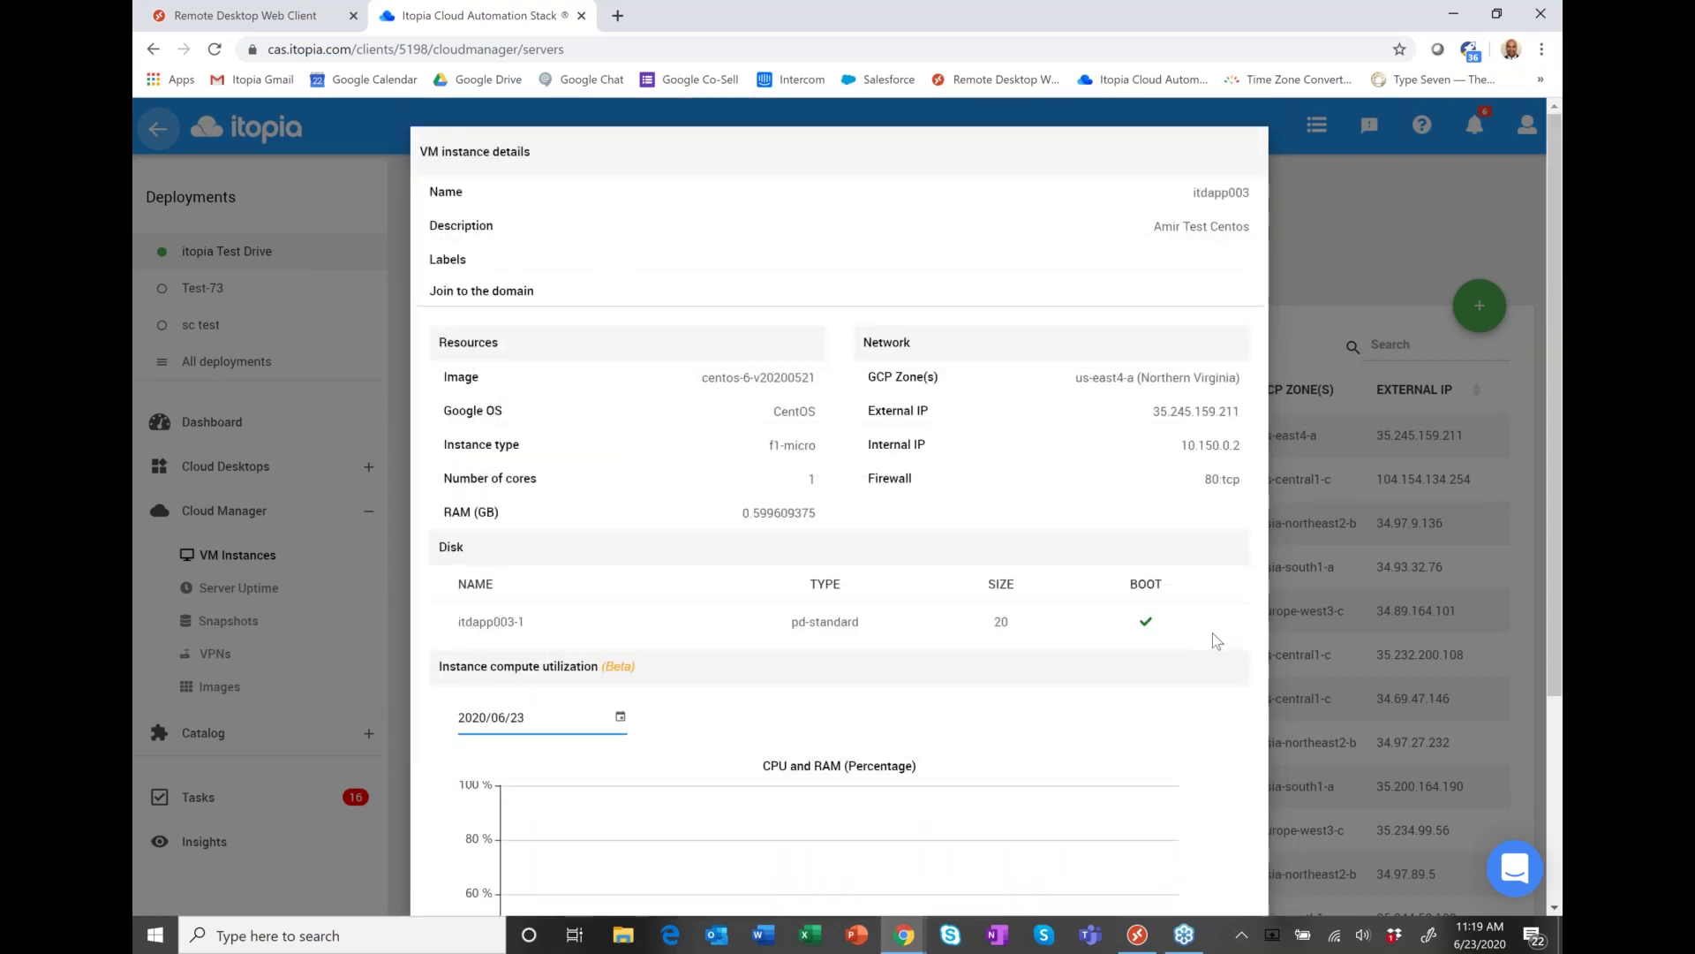
scroll(1211, 633, "down", 3)
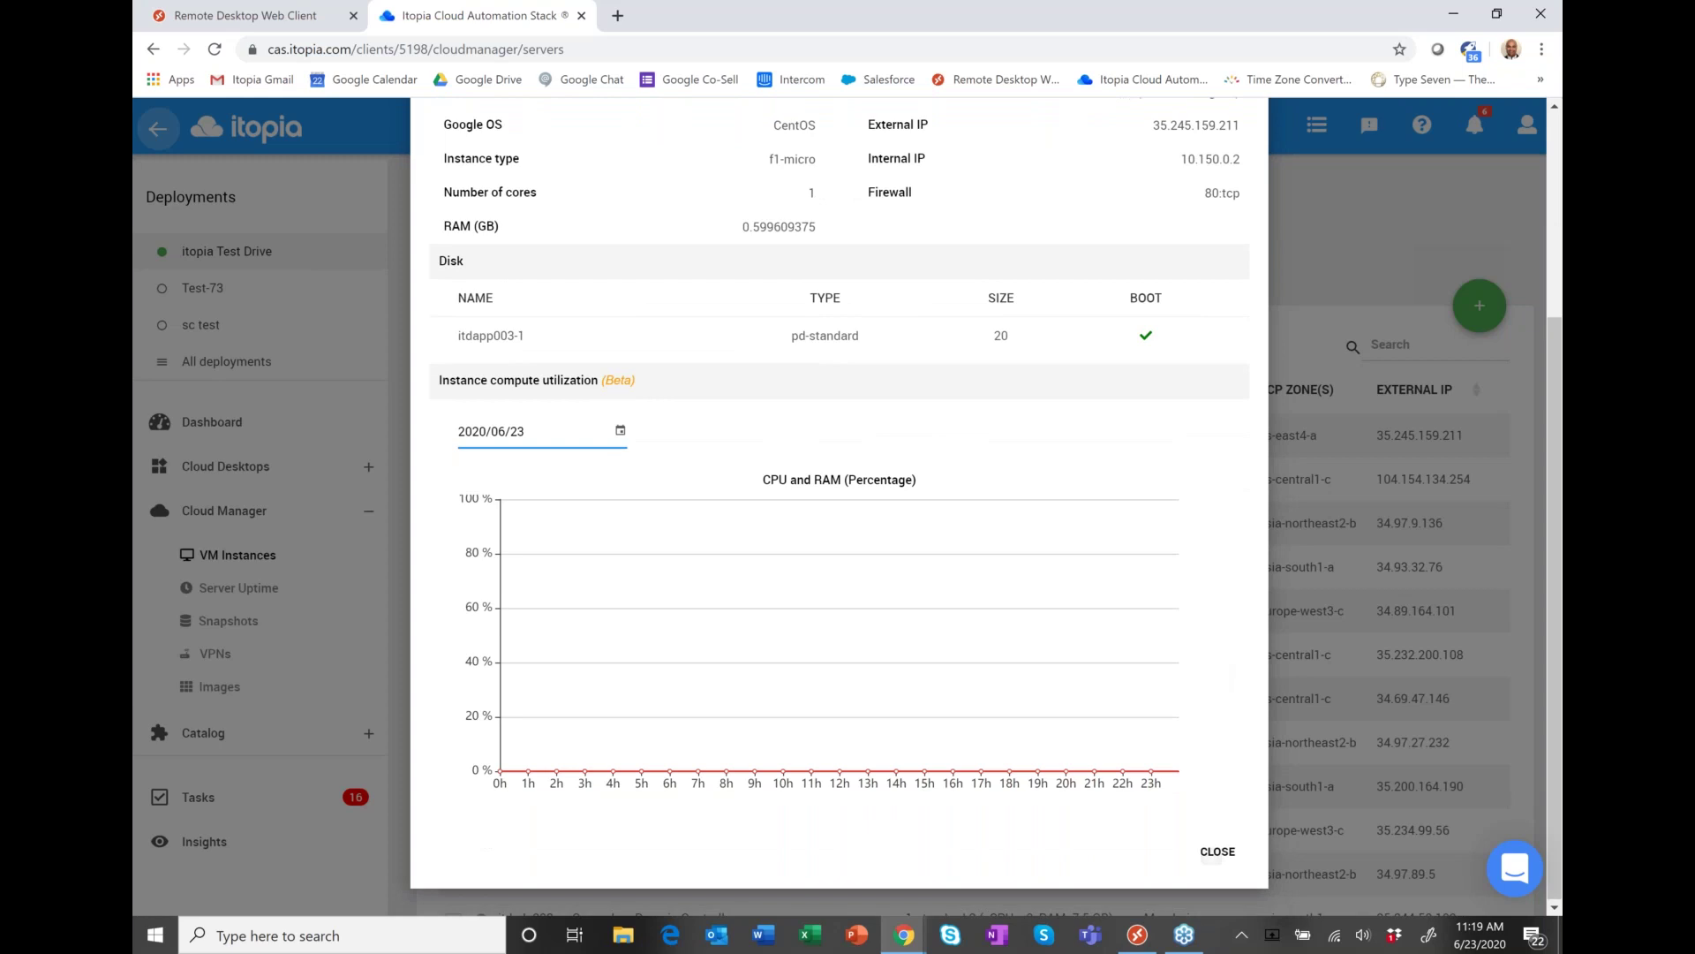
left_click(1218, 851)
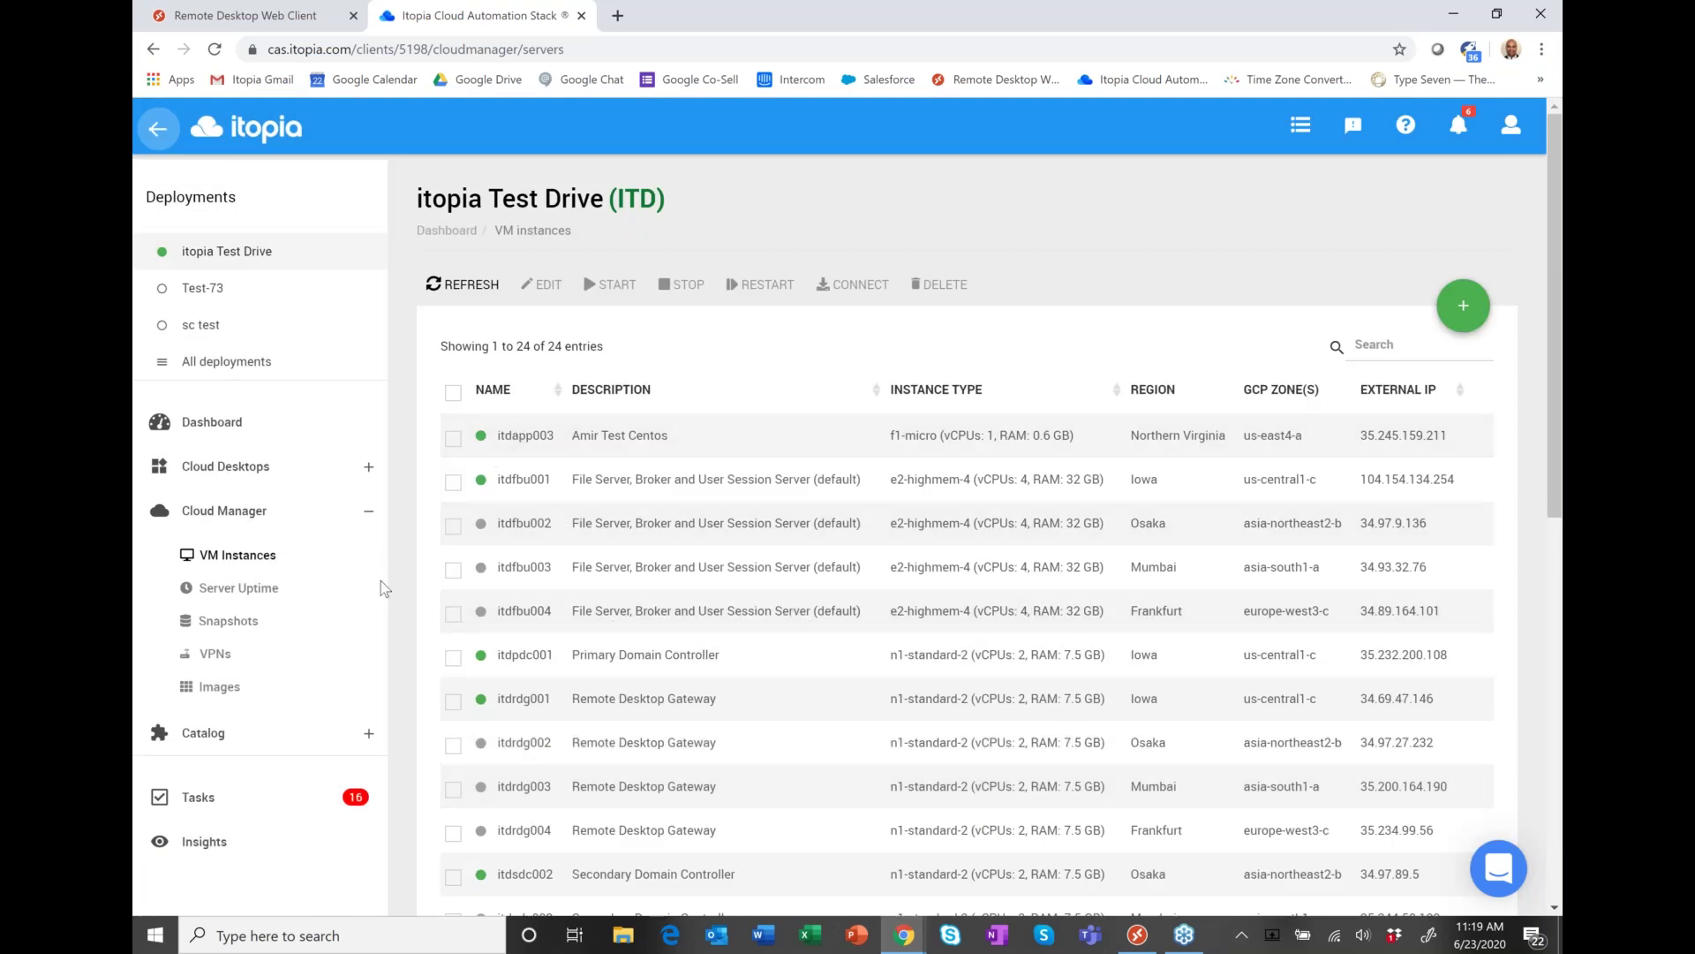
Step: Show the Server Uptime schedules, view the weekly start and stop events of the asia-ne instances schedule, and close it
left_click(234, 589)
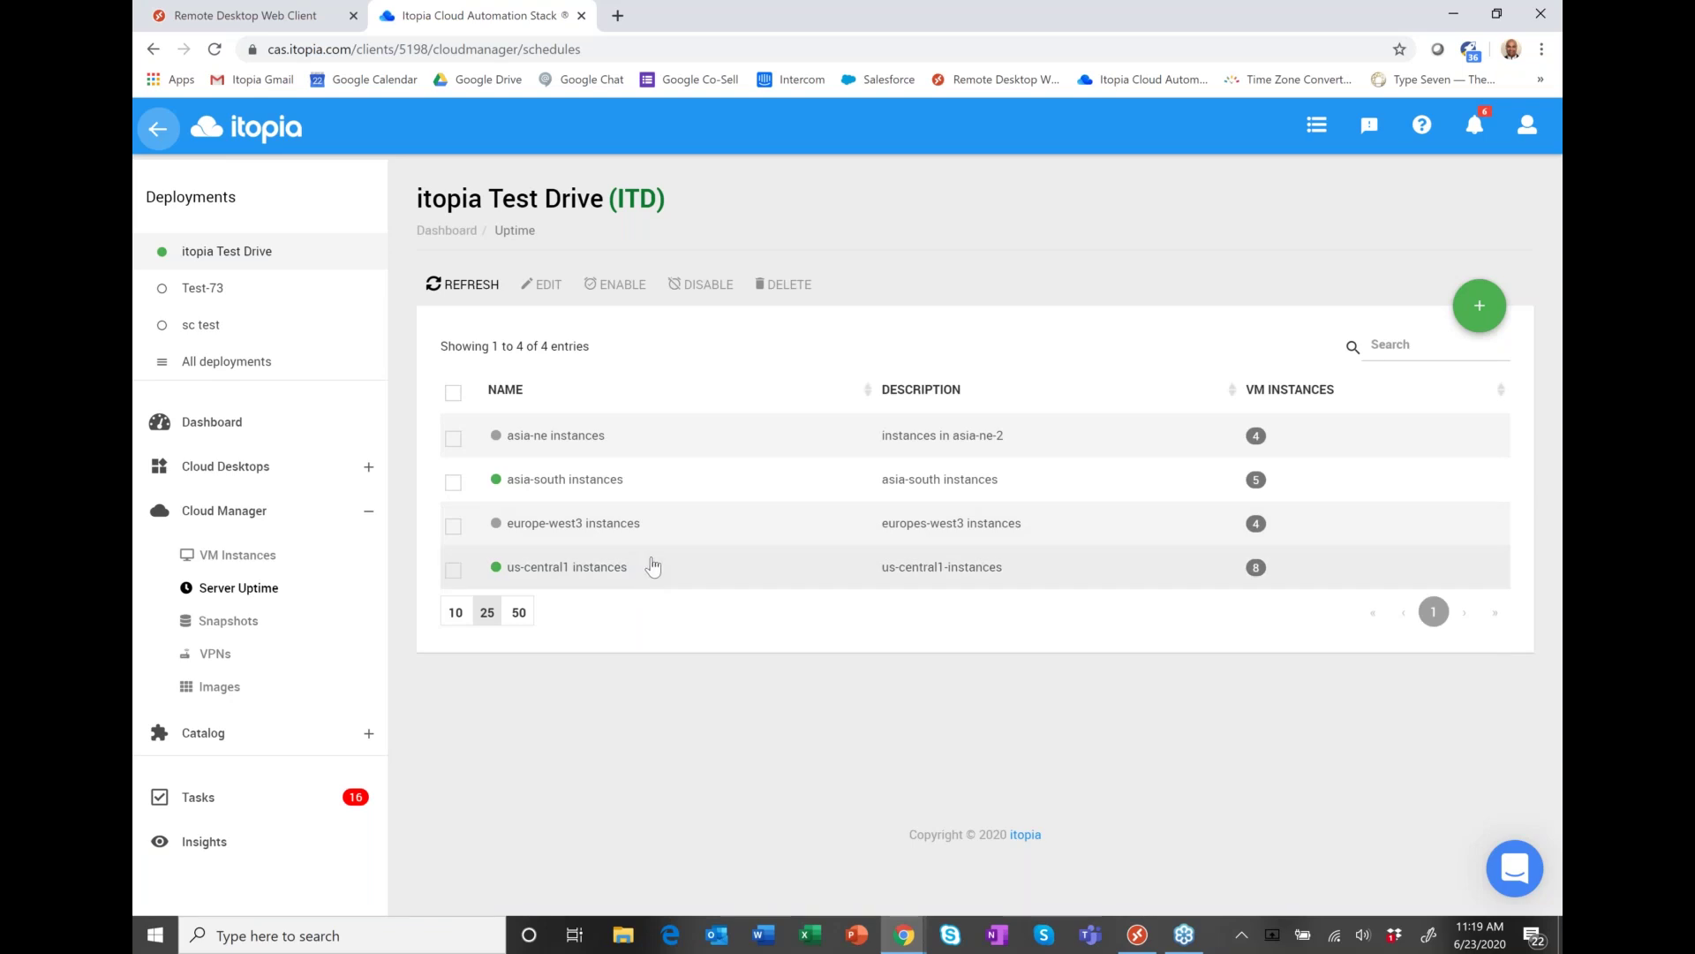
left_click(569, 441)
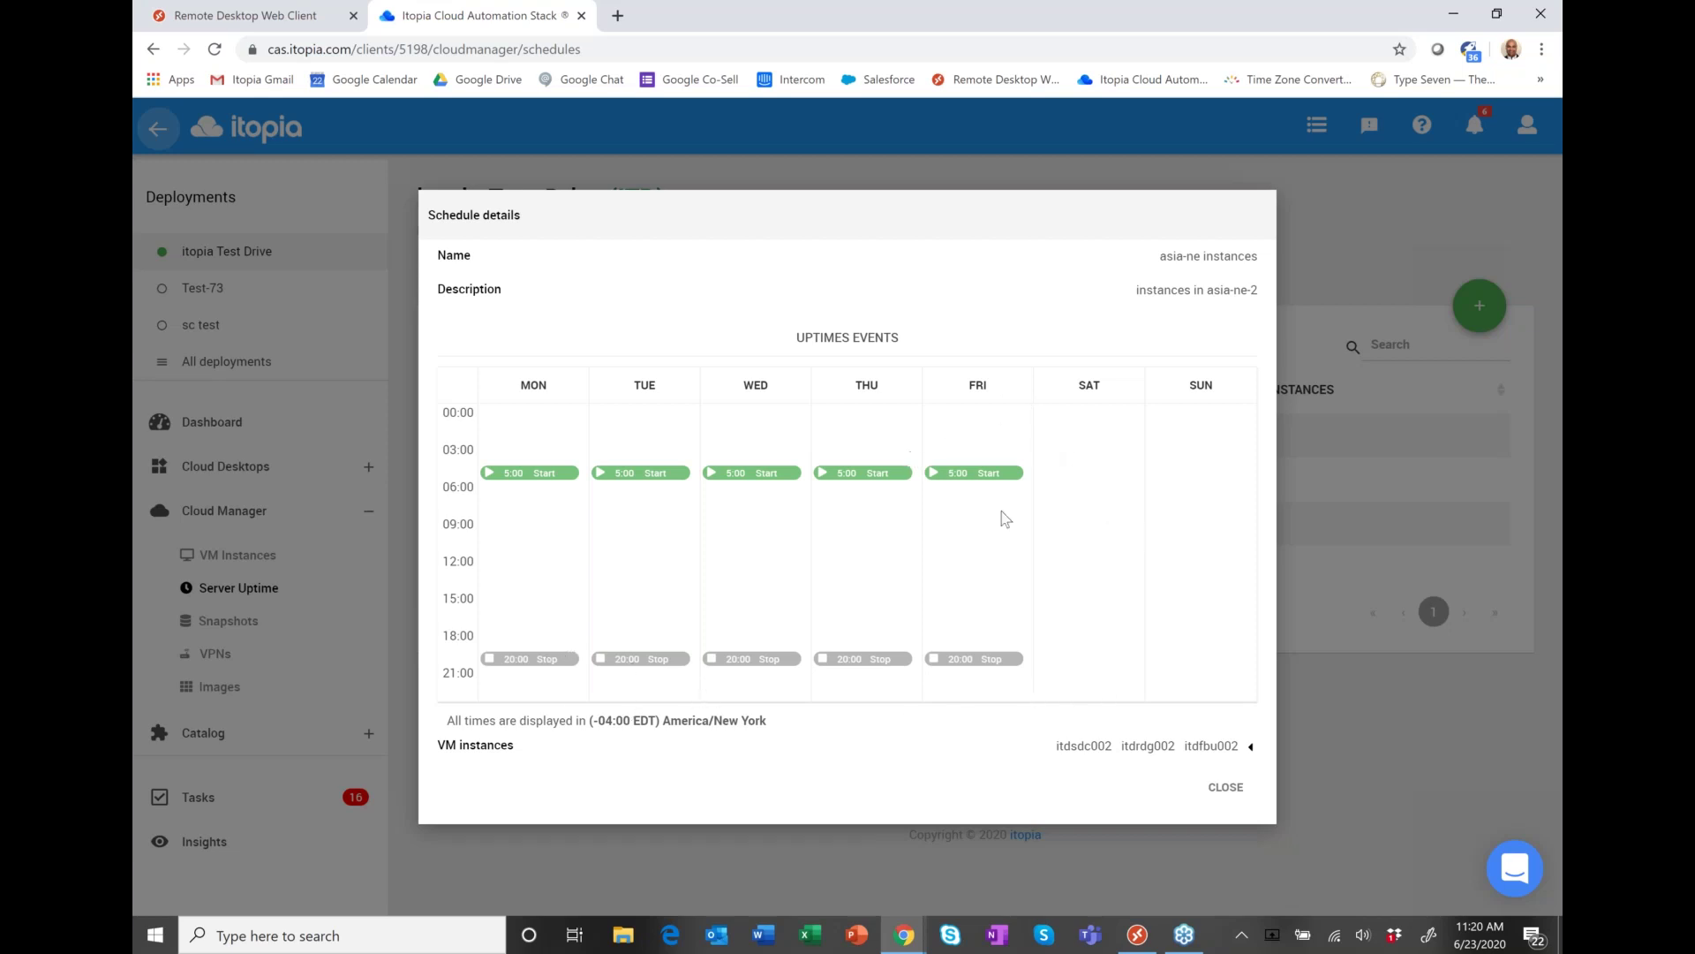
left_click(1226, 787)
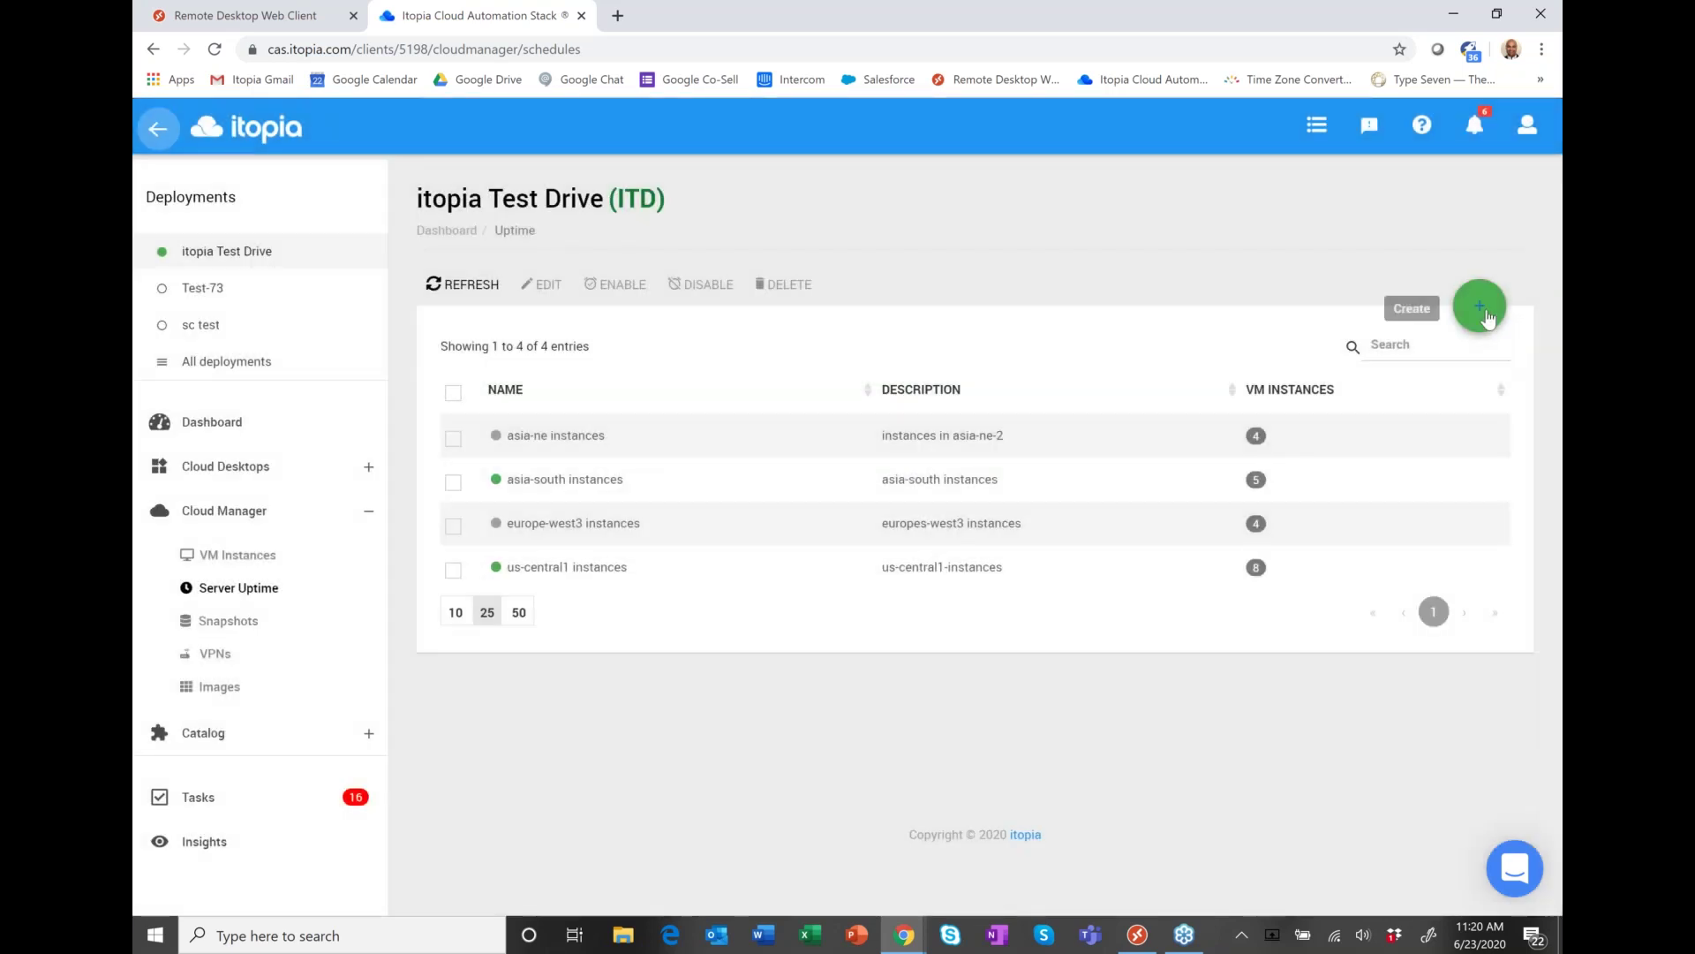
Step: Look through the VM instance list and uptime events calendar of a new server uptime form, and cancel it without creating anything
left_click(1479, 305)
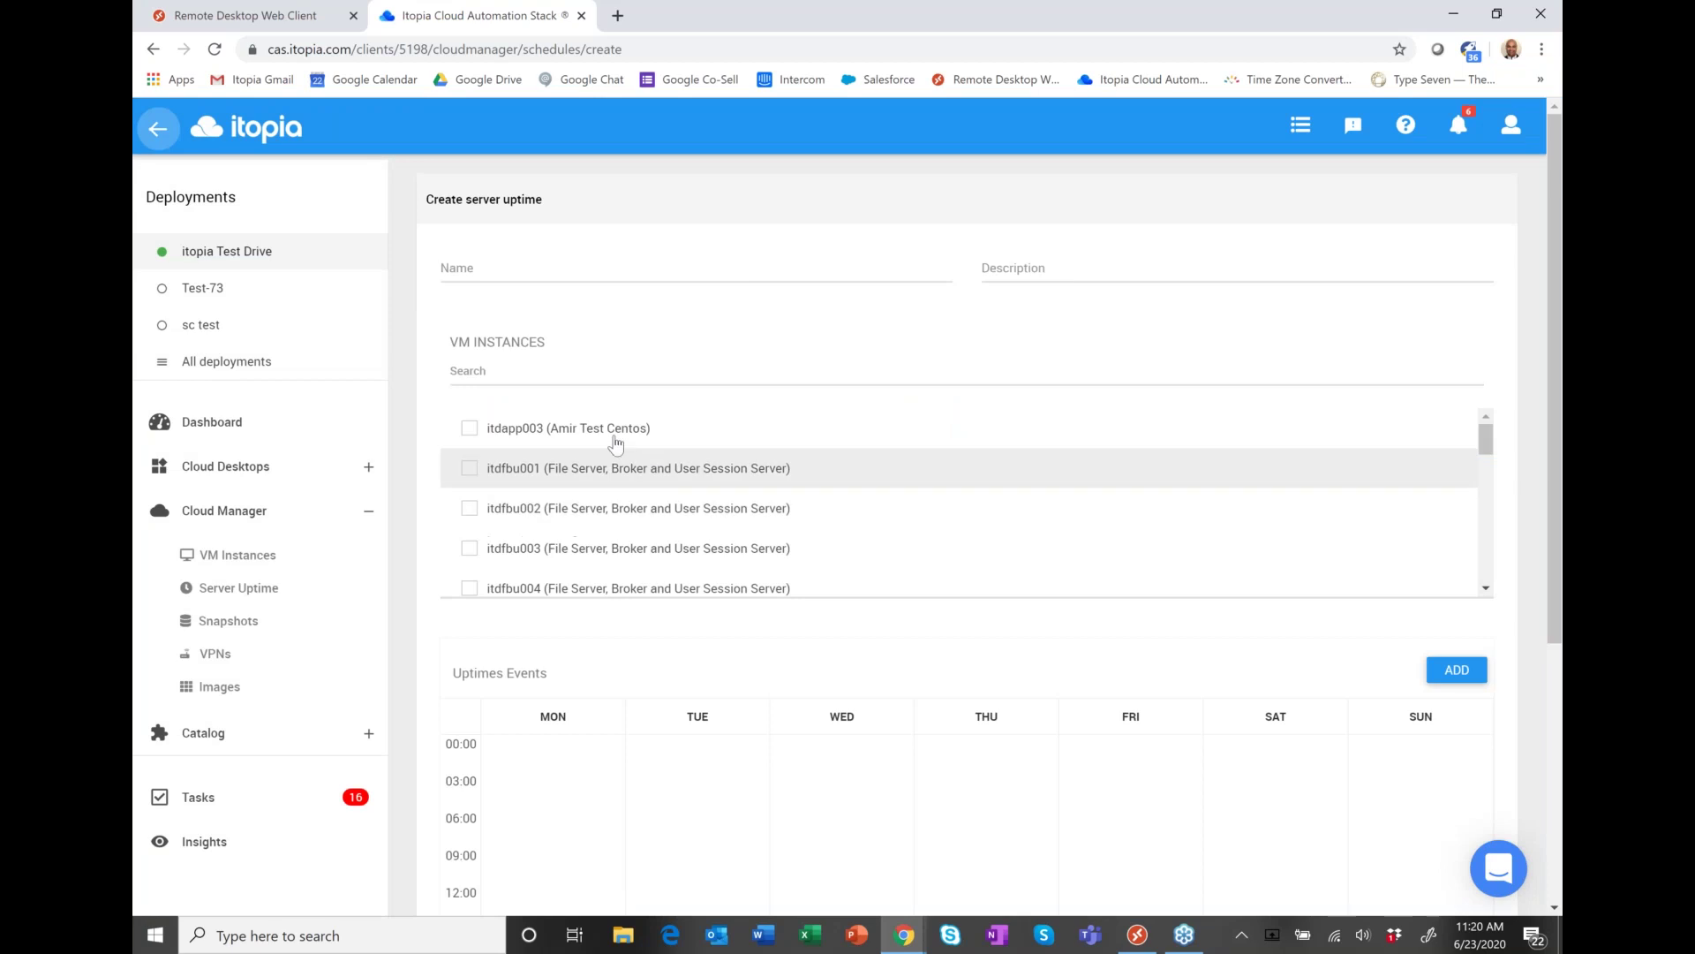
scroll(631, 556, "down", 3)
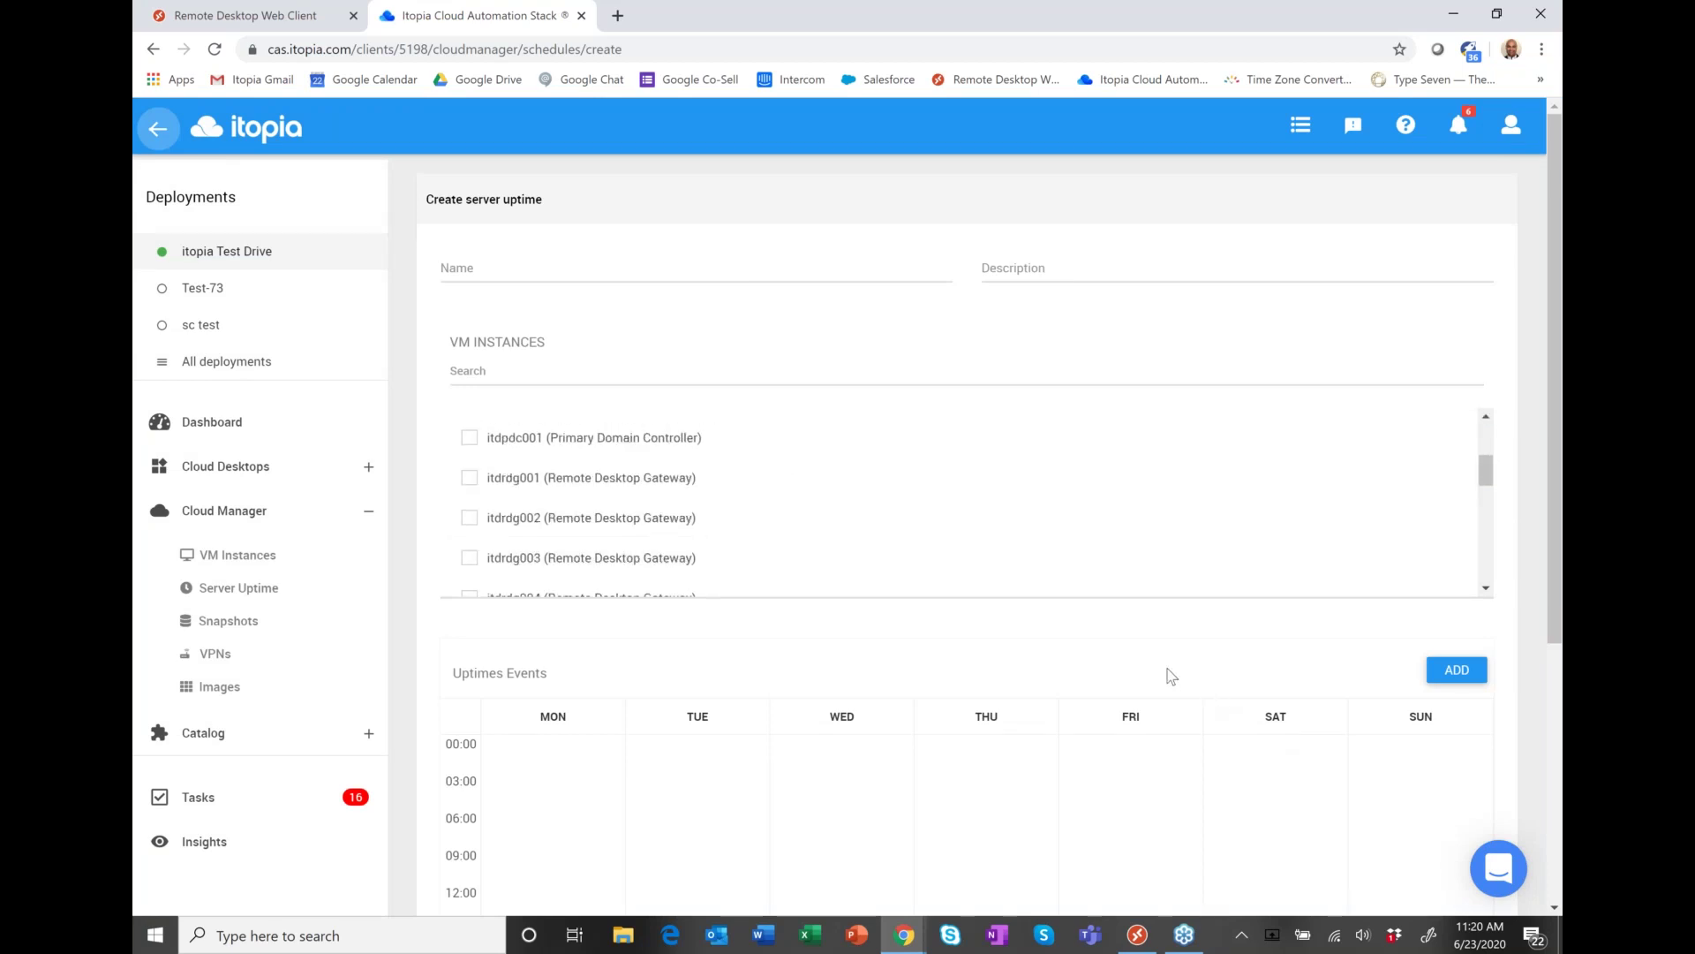
scroll(1174, 674, "down", 4)
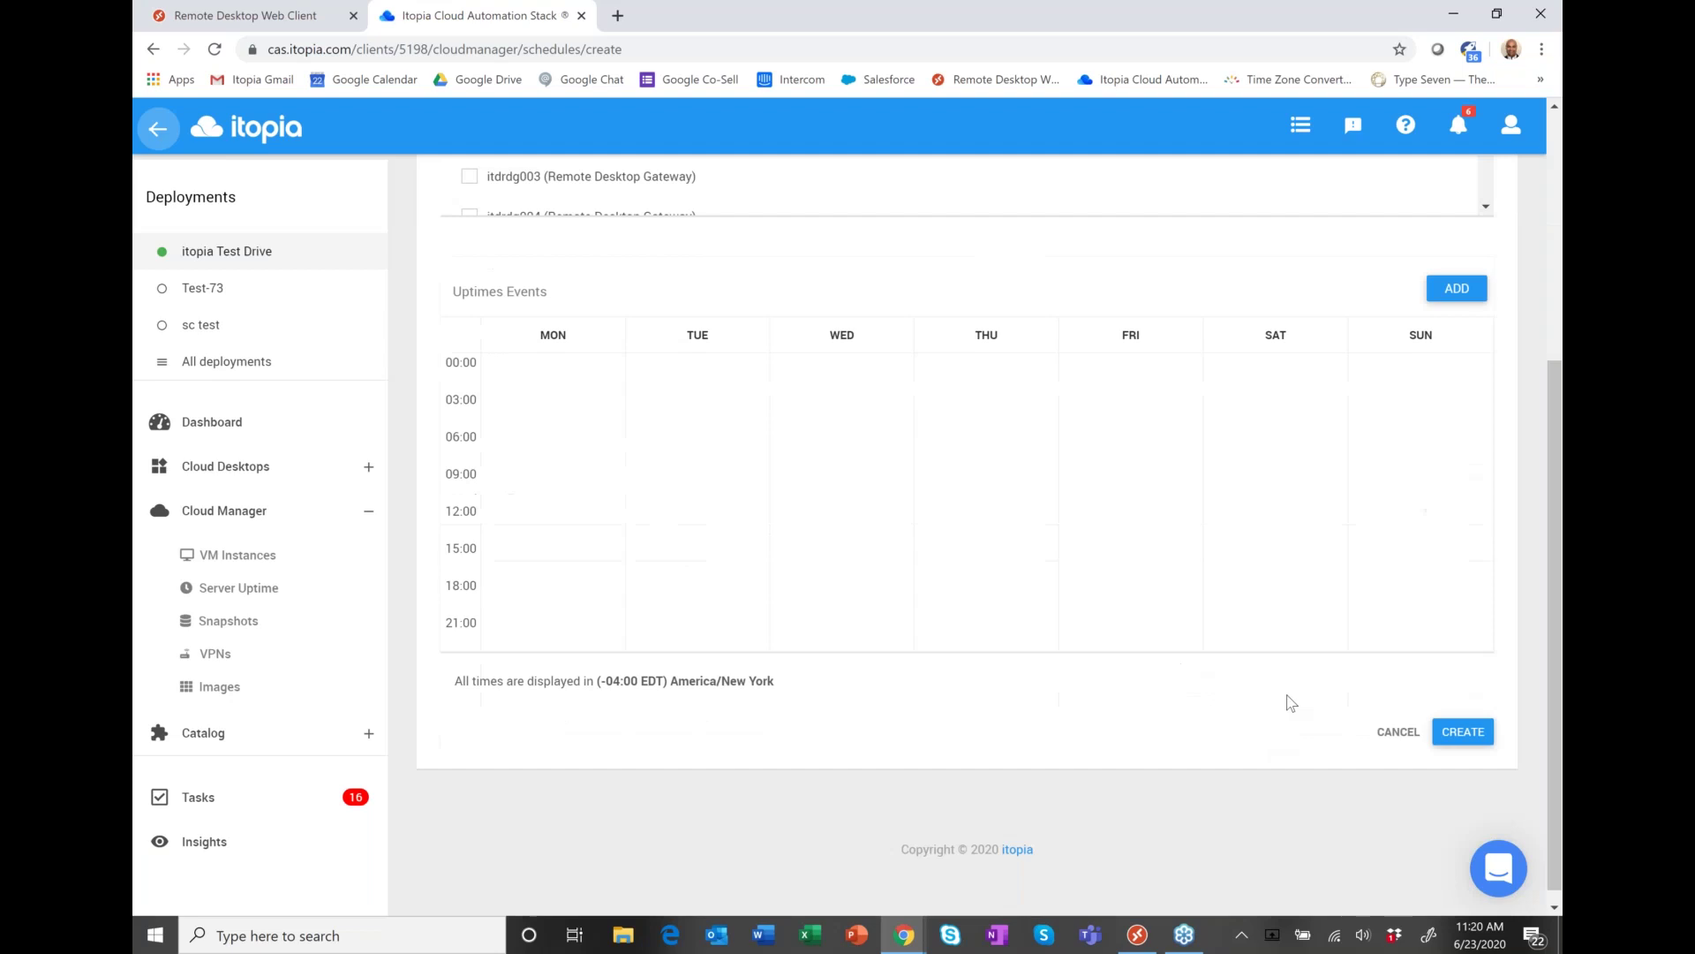
left_click(1399, 732)
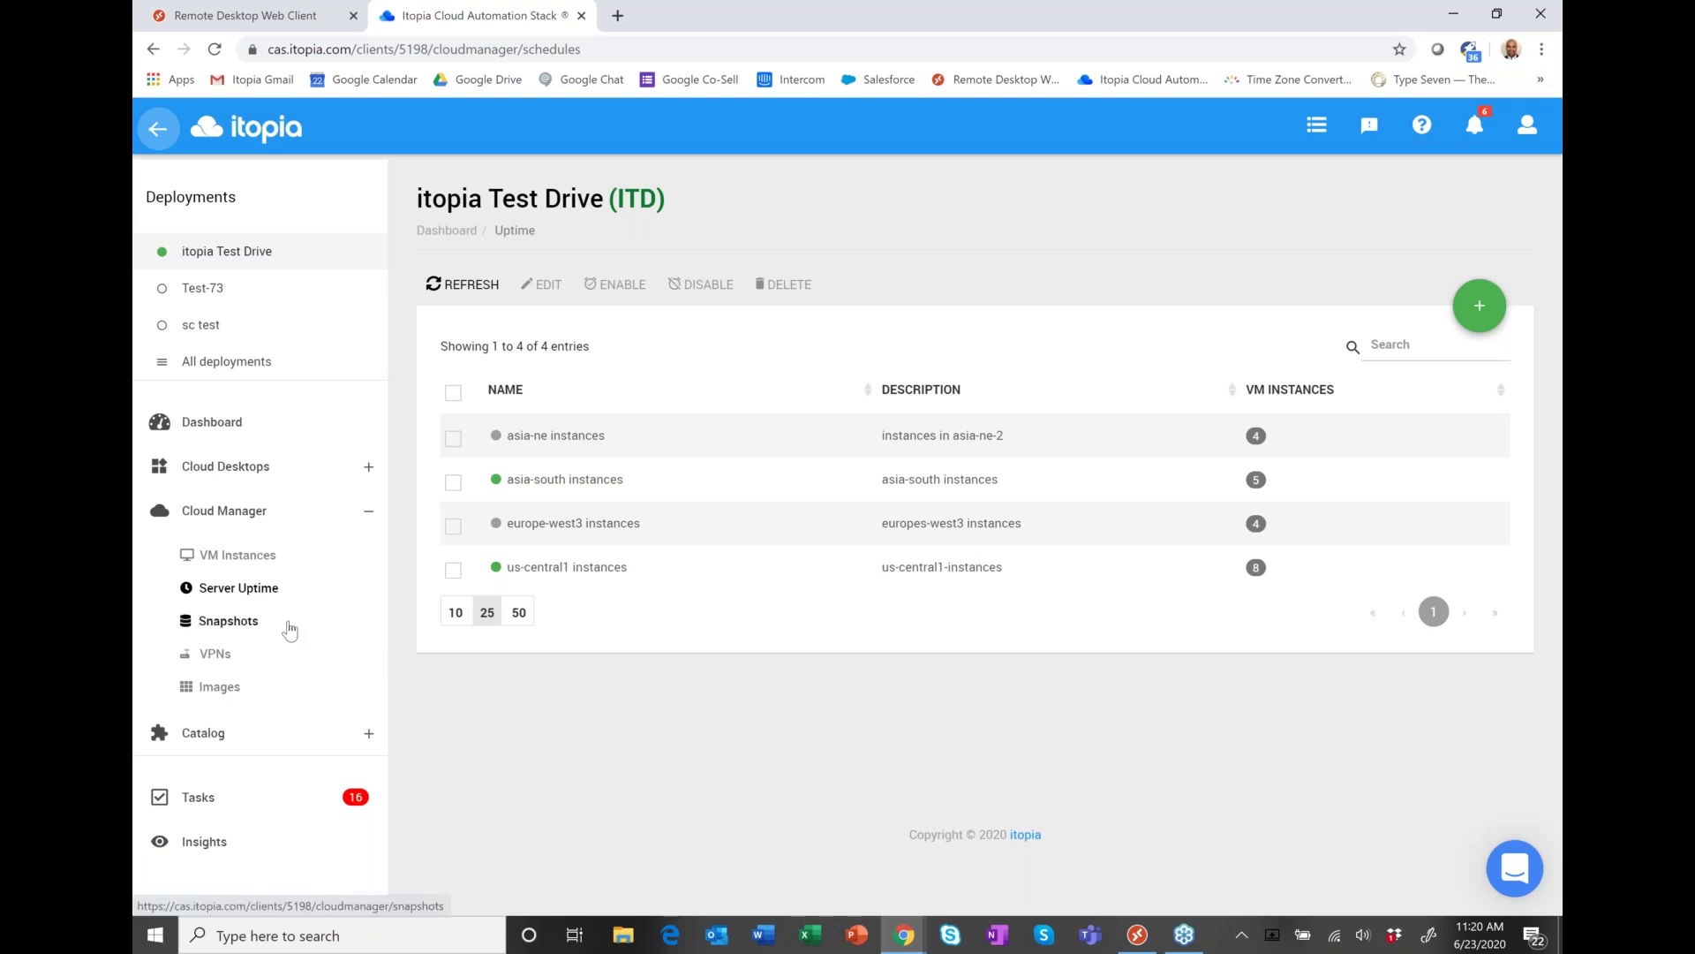
Step: Show the snapshot plans in Cloud Manager and dismiss the iCloud account notification
left_click(255, 624)
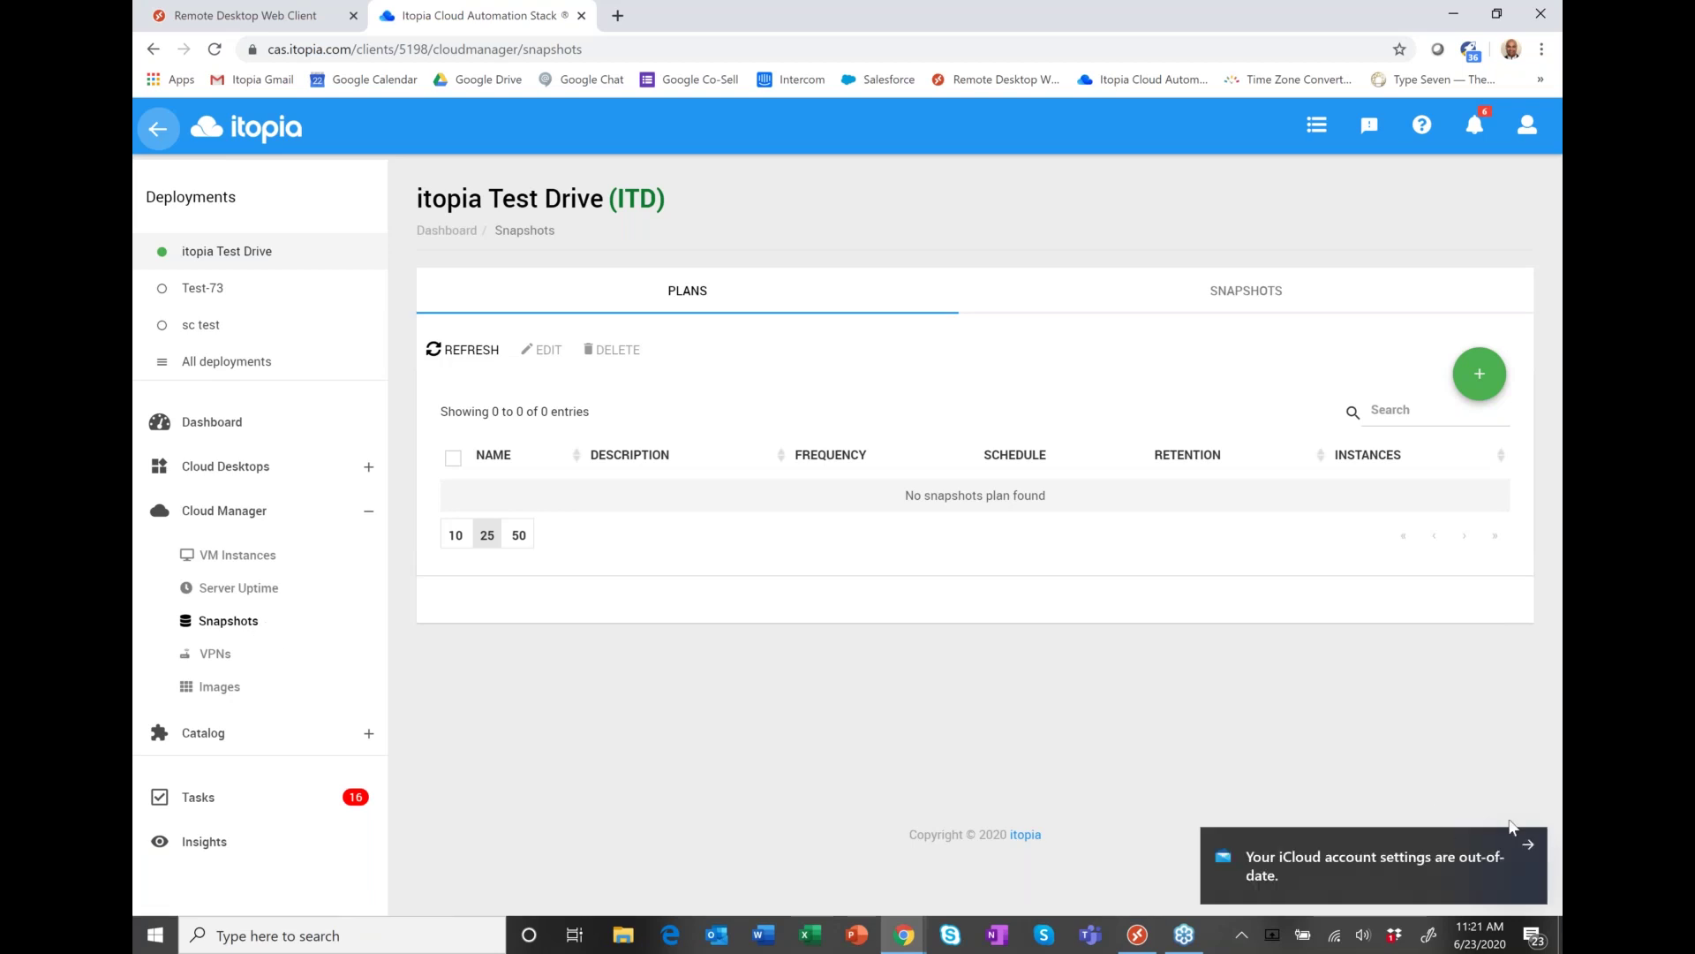
left_click(1529, 841)
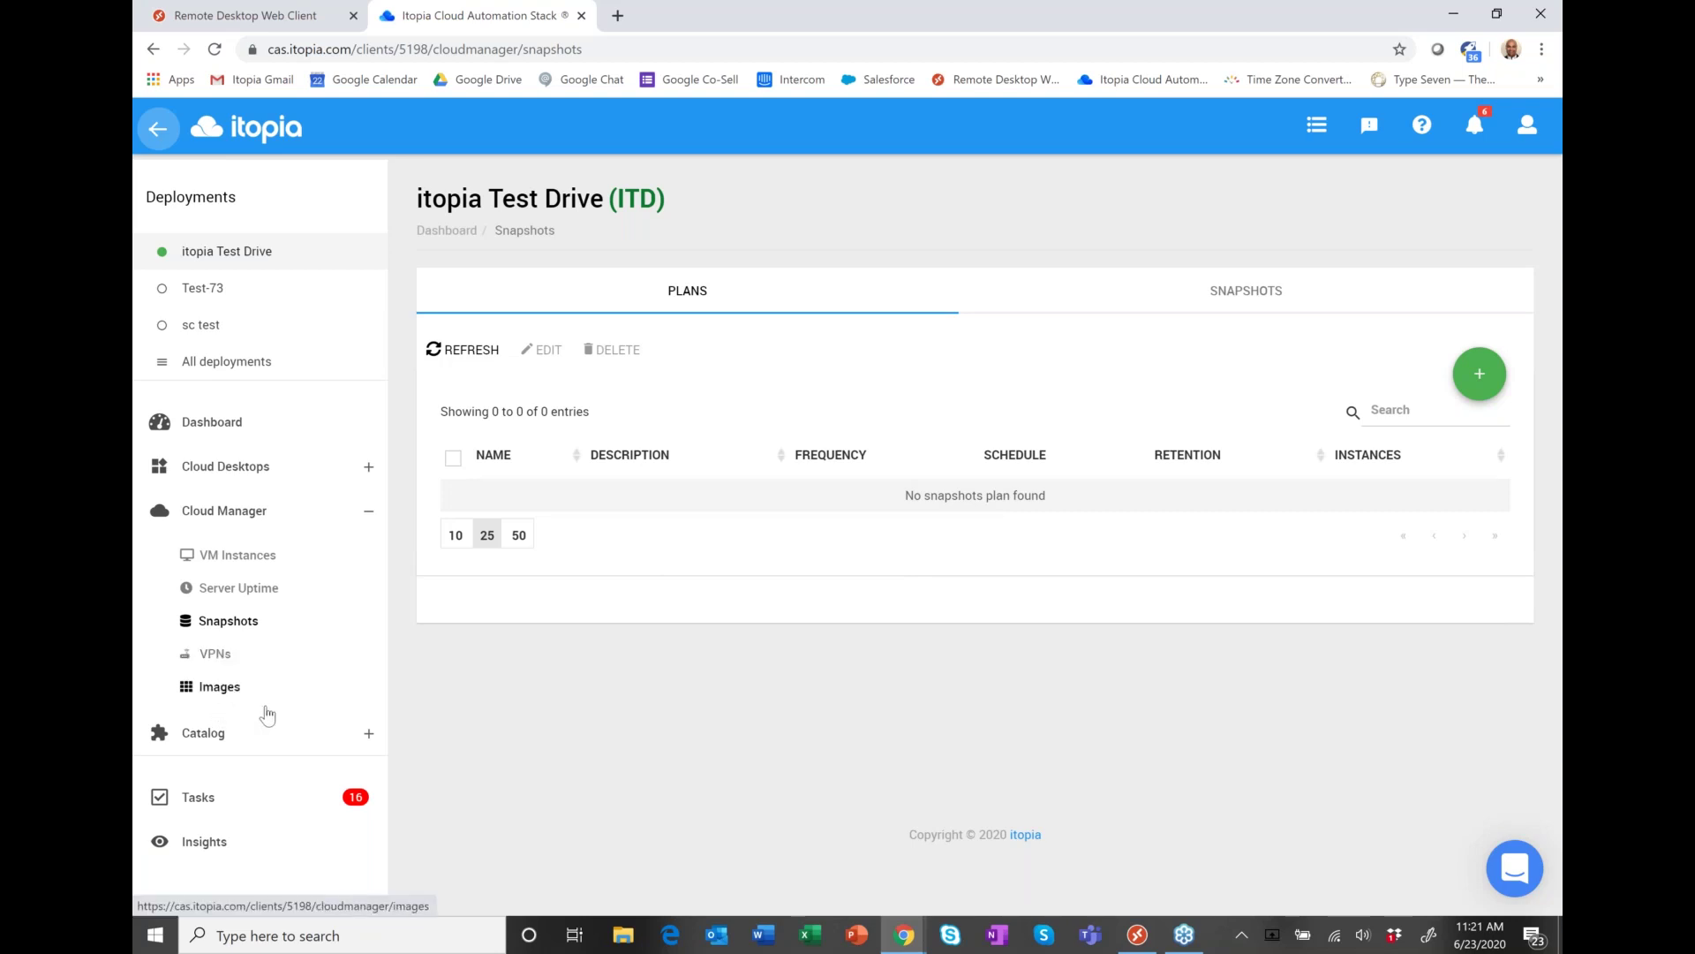
Step: Display the Insights user activity for the itopia Test Drive (ITD) deployment
left_click(243, 845)
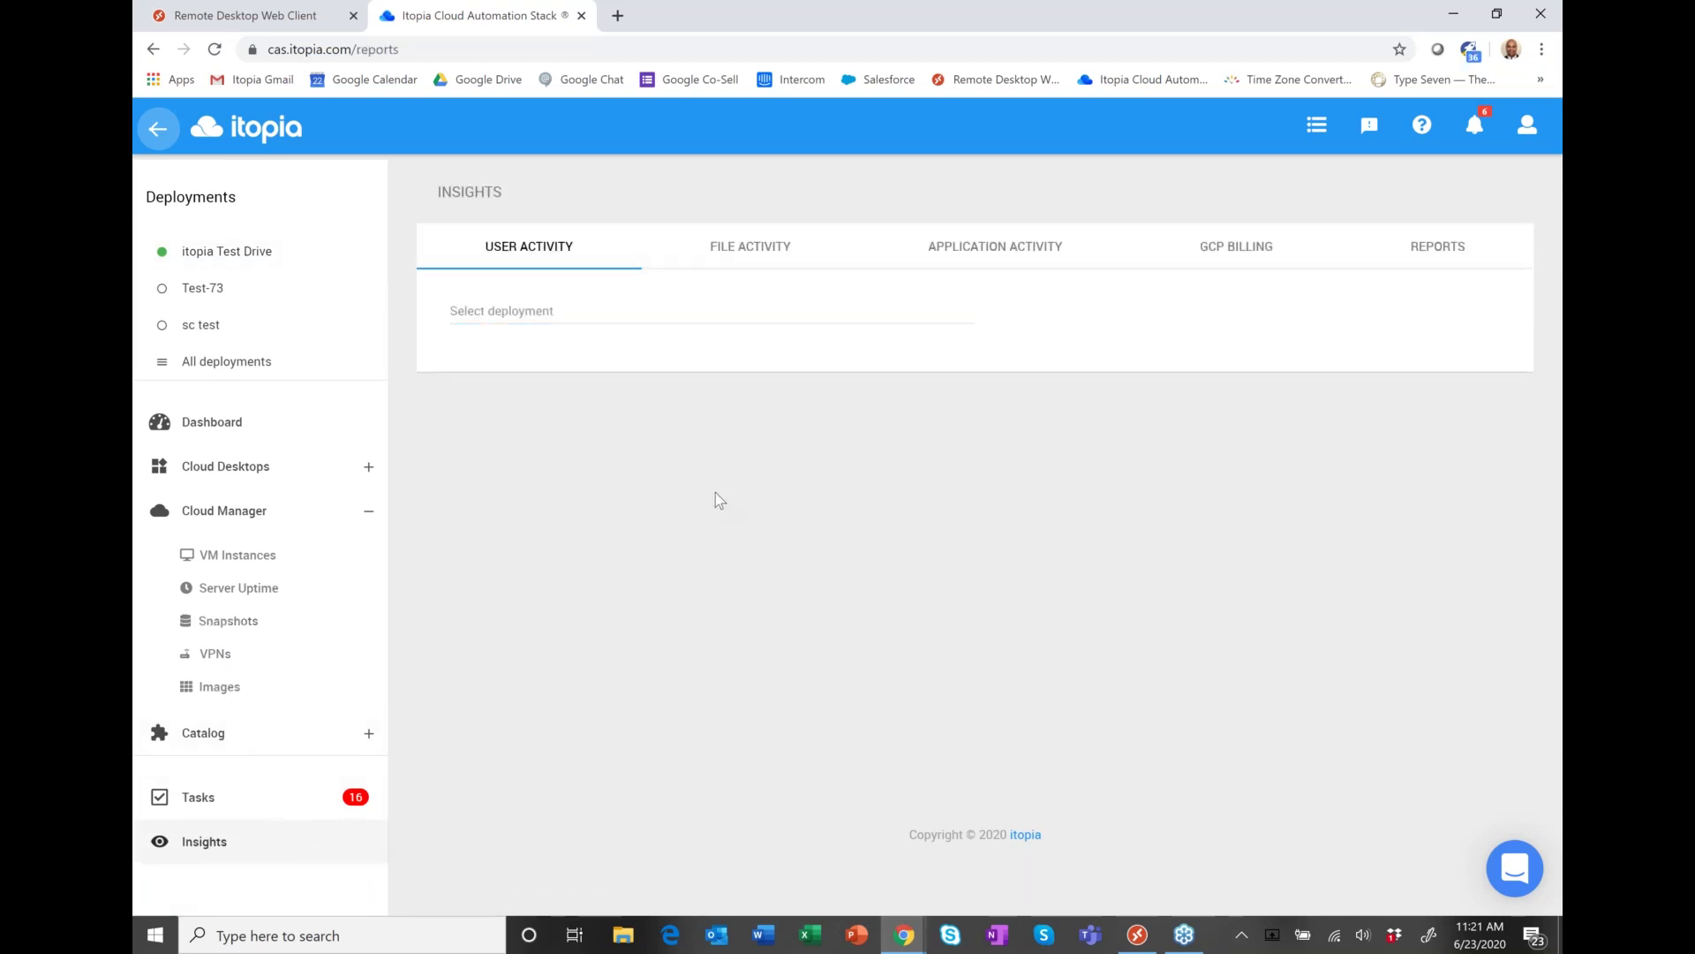
left_click(604, 325)
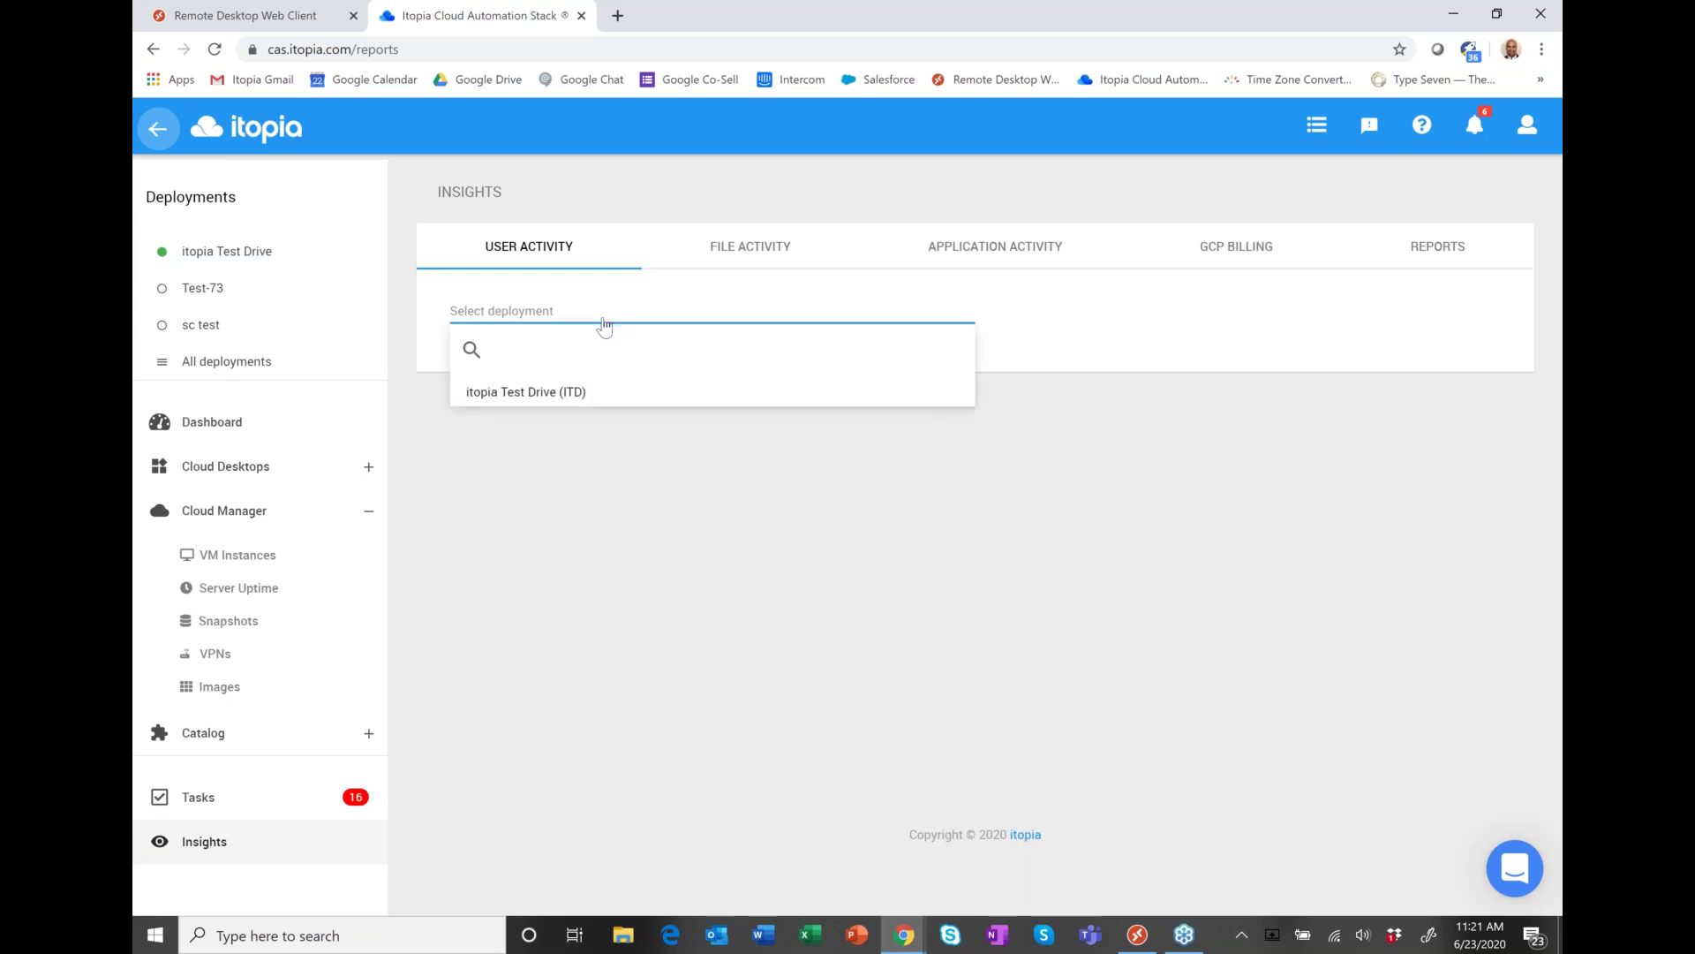
left_click(523, 394)
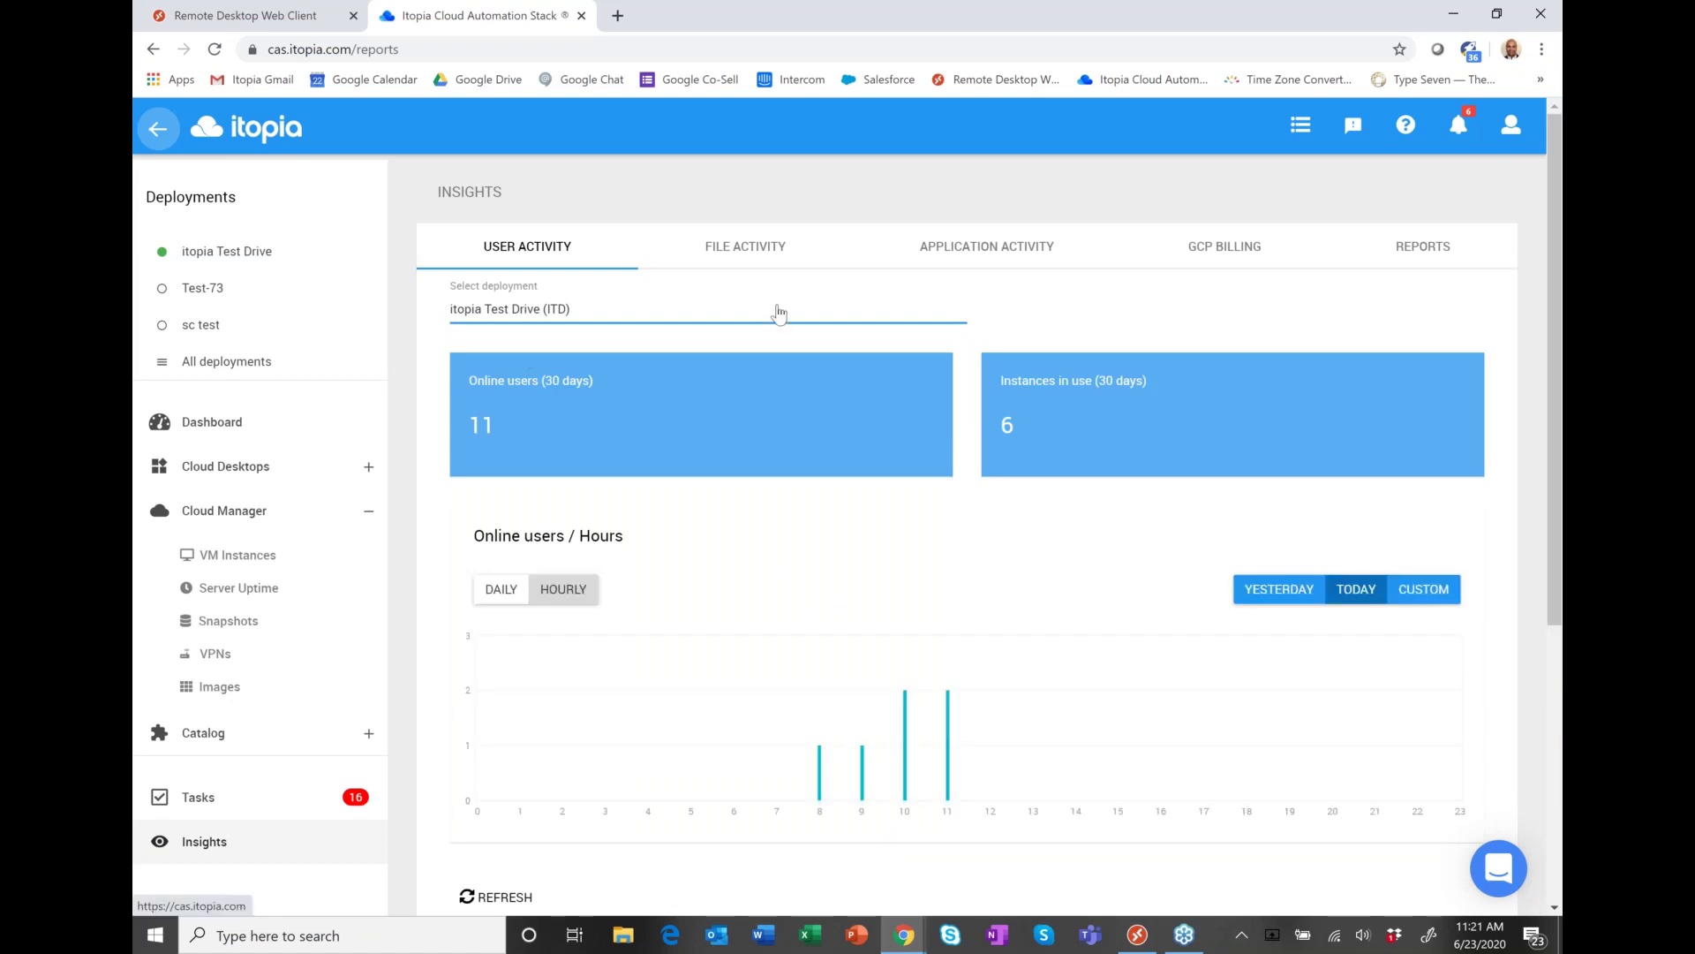
Step: View the application activity for the itopia Test Drive (ITD) deployment, followed by the GCP Billing insights
left_click(972, 255)
left_click(692, 316)
left_click(645, 392)
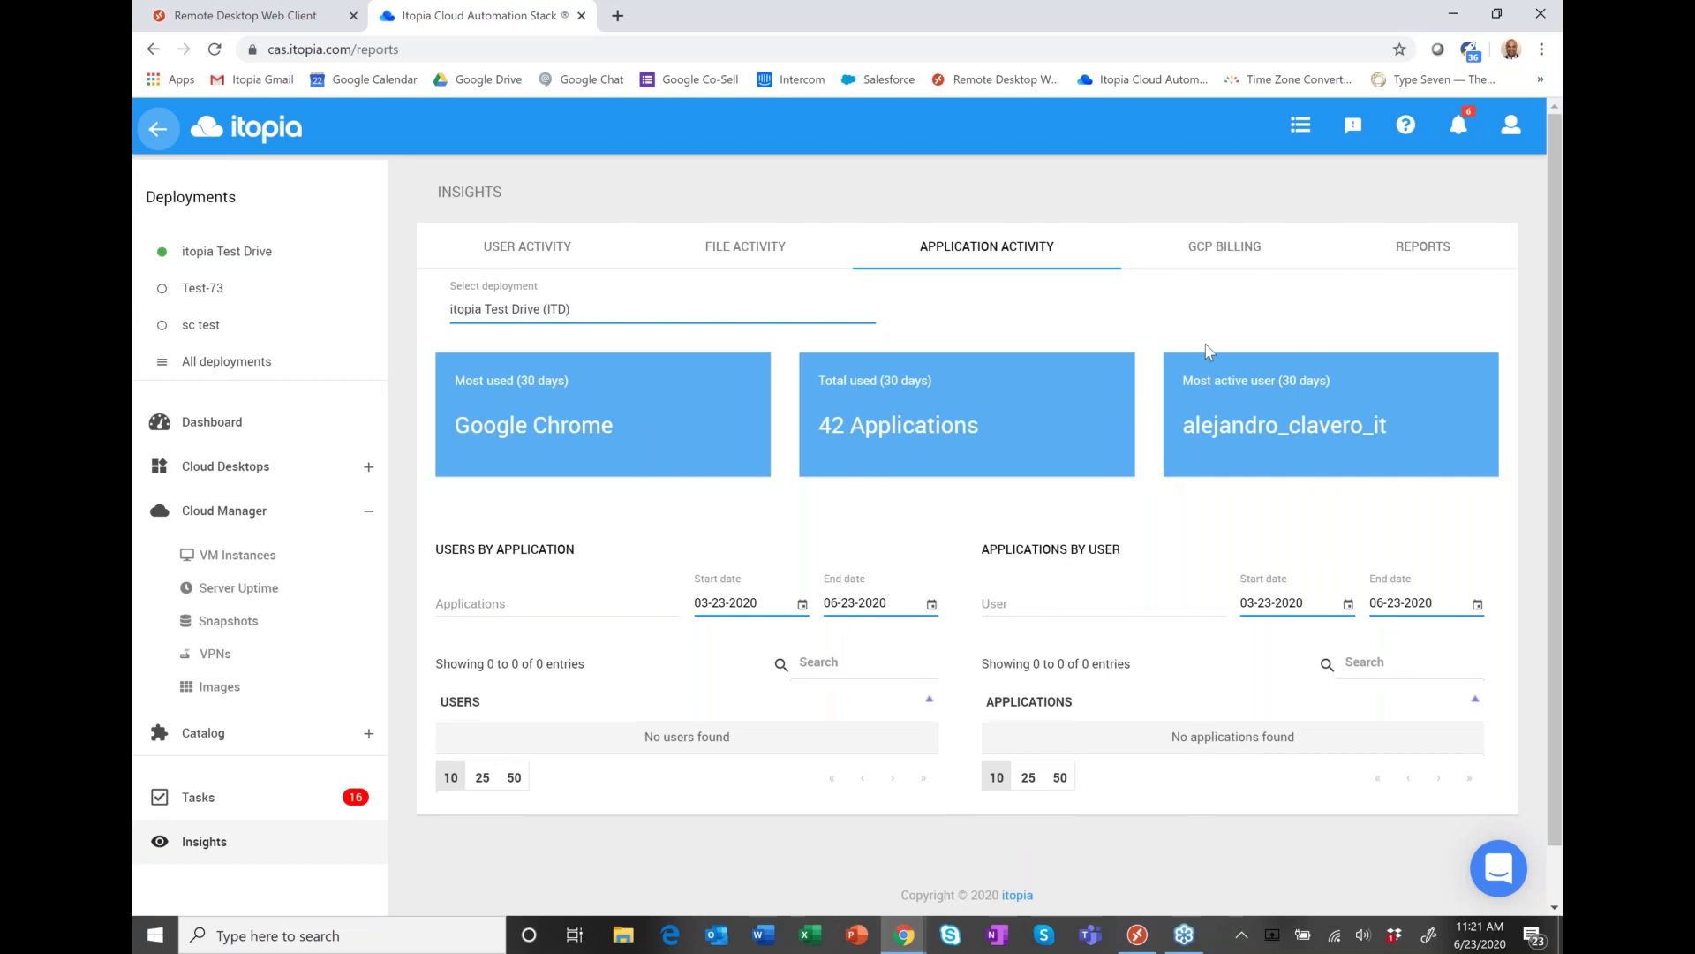
left_click(1233, 256)
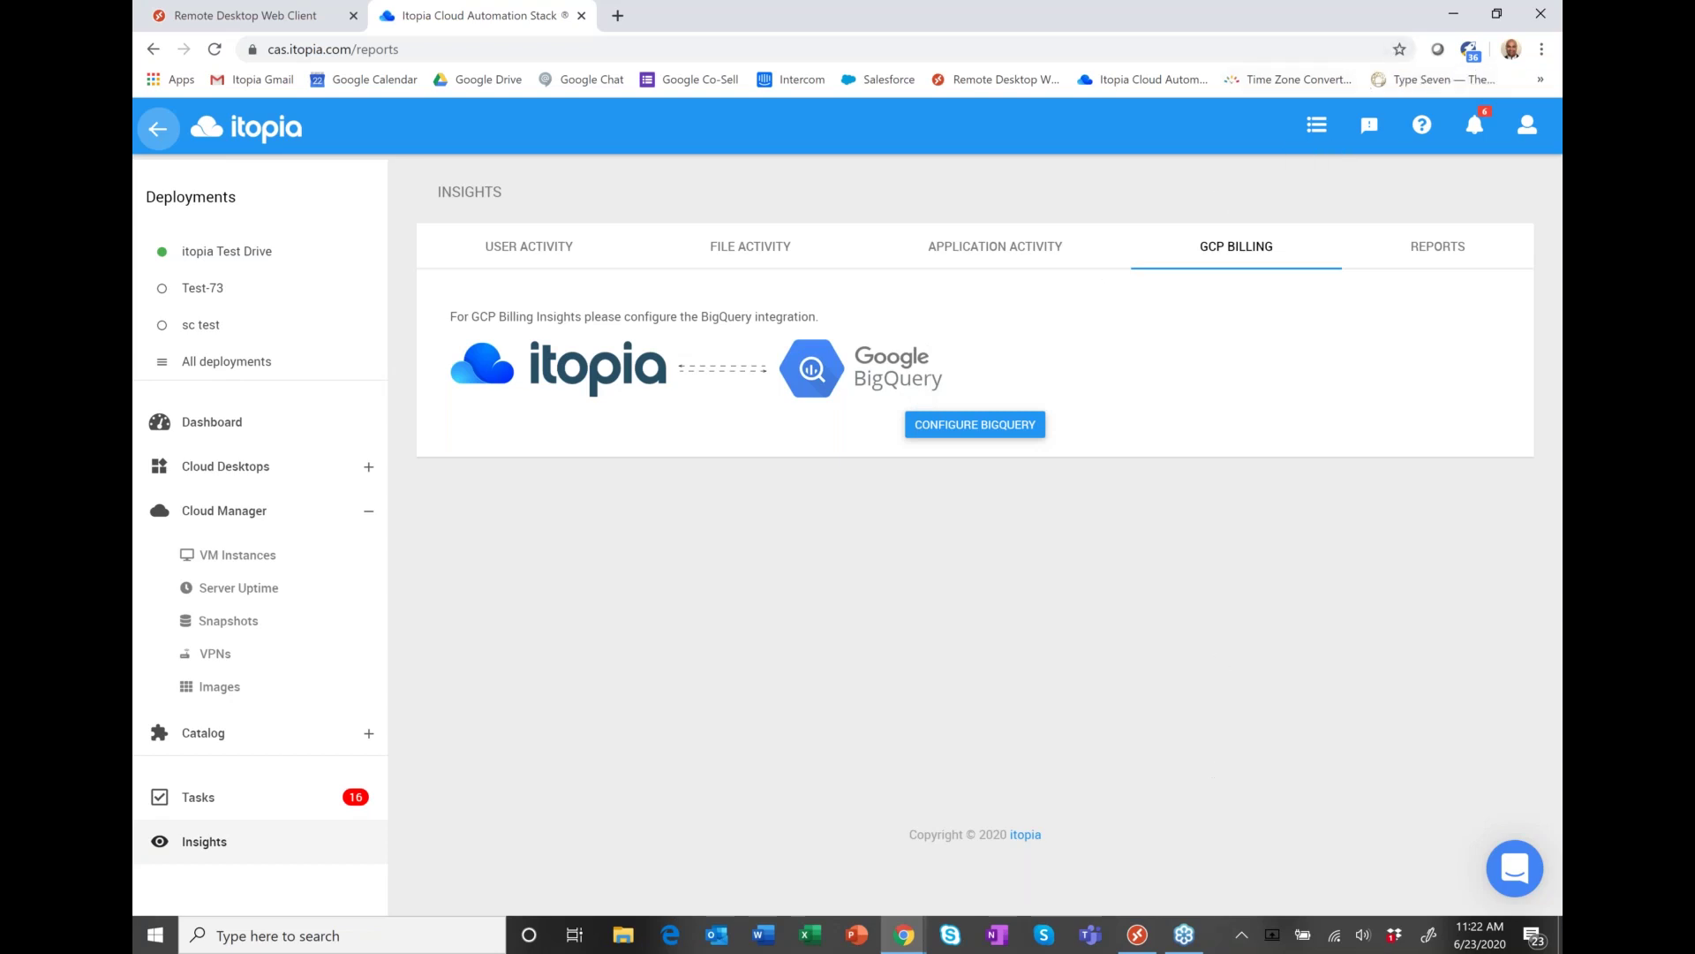
left_click(1184, 935)
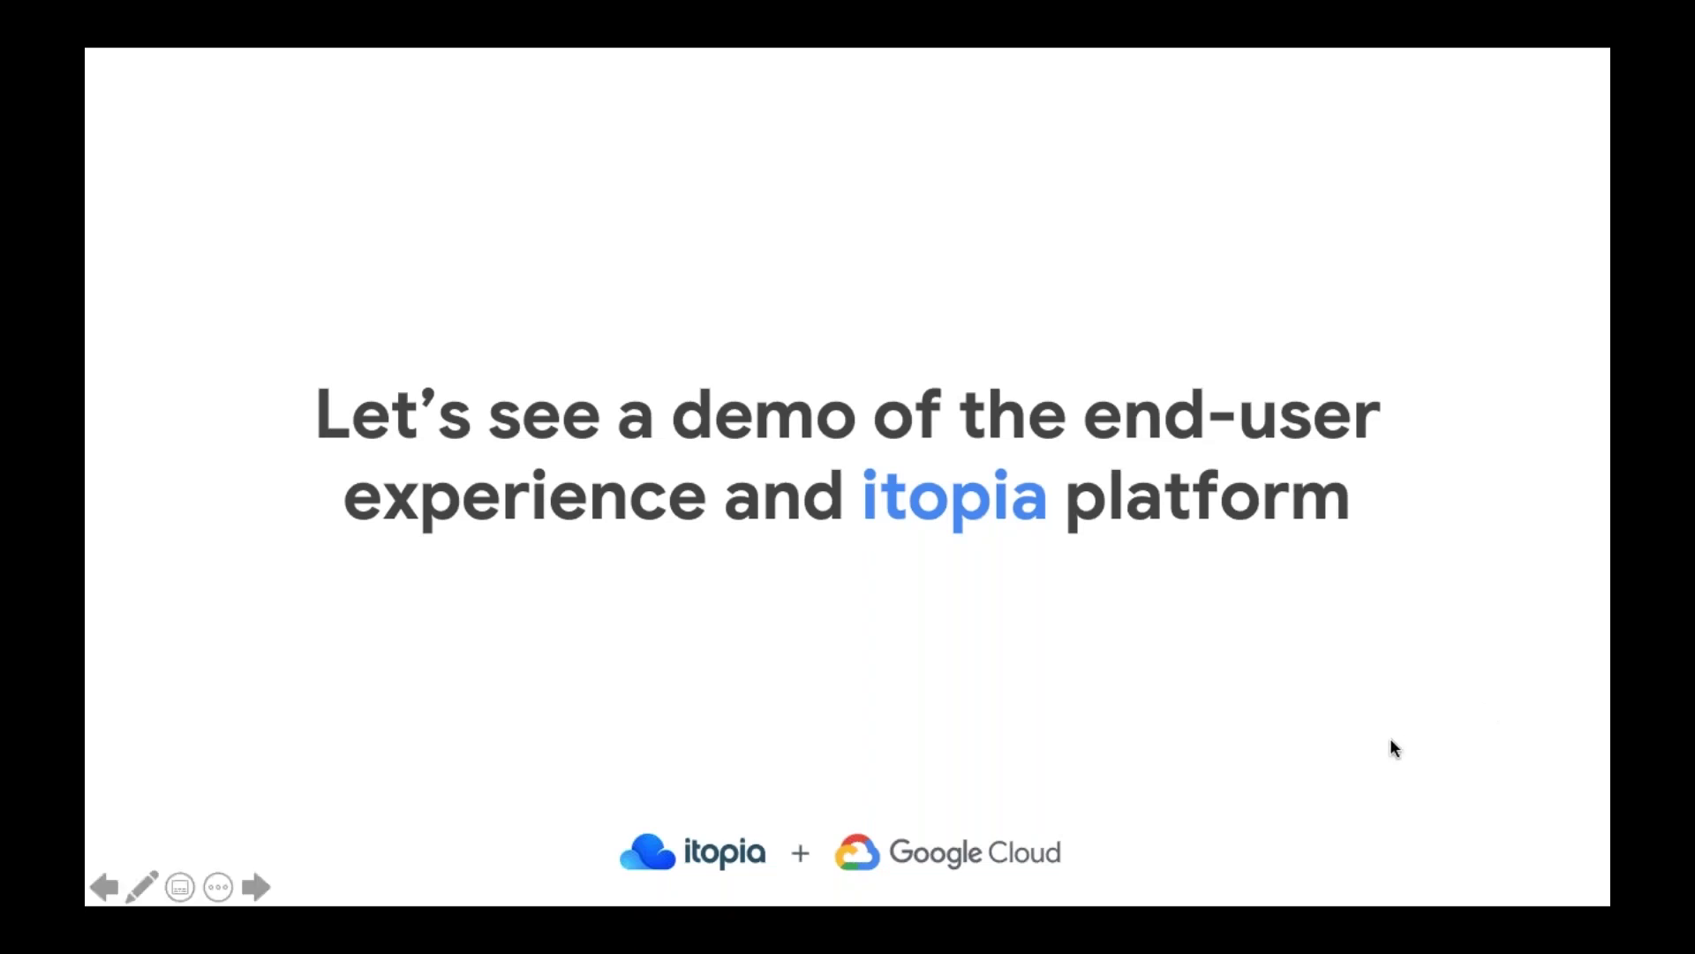
key("Left")
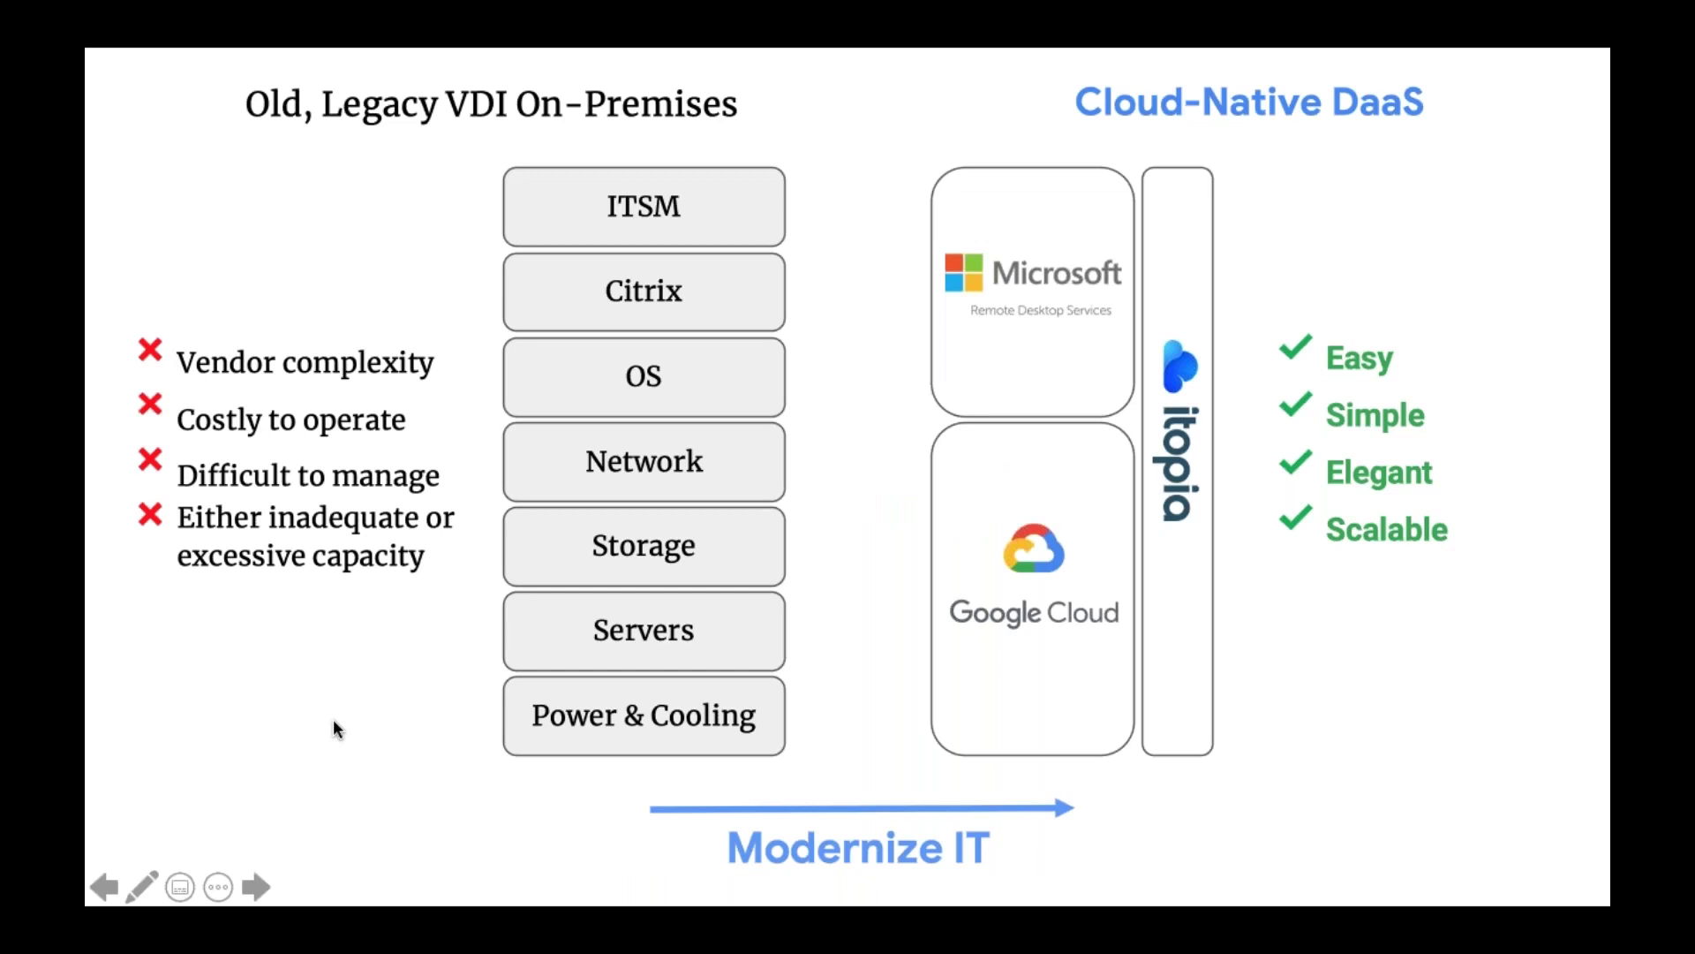